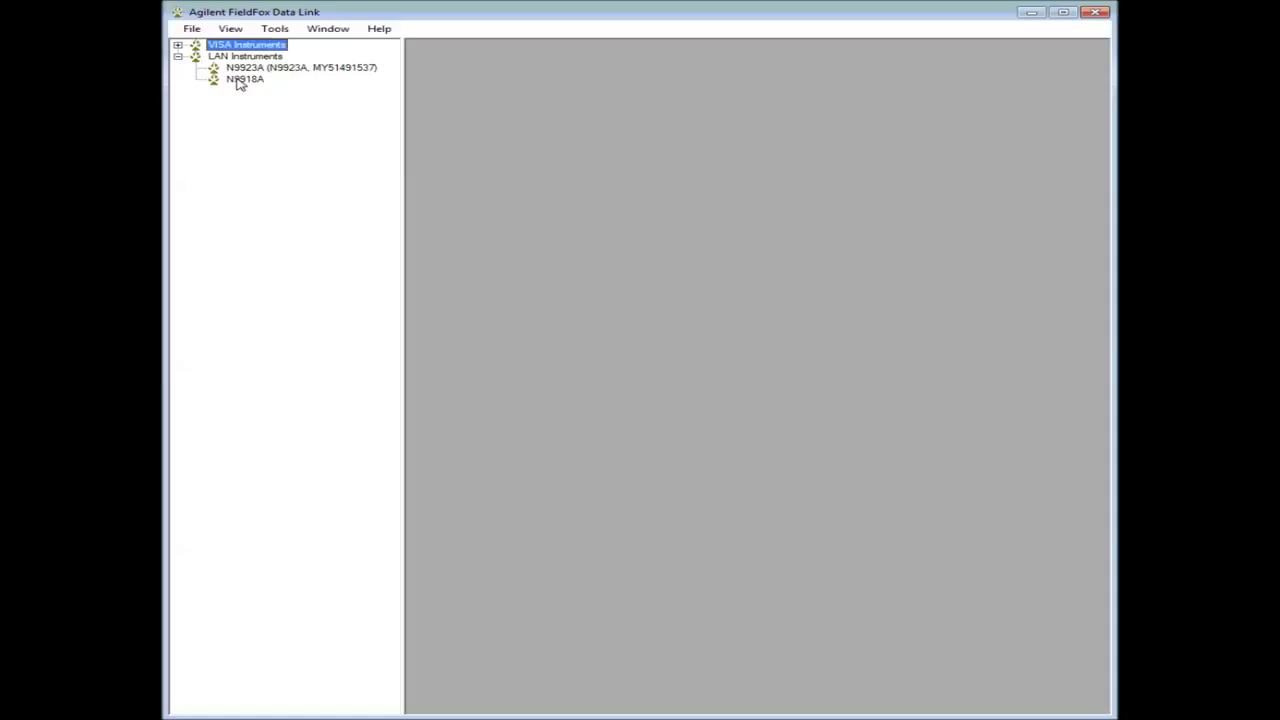
Step: Select the N9918A instrument under LAN Instruments to show its return-loss trace
click(245, 80)
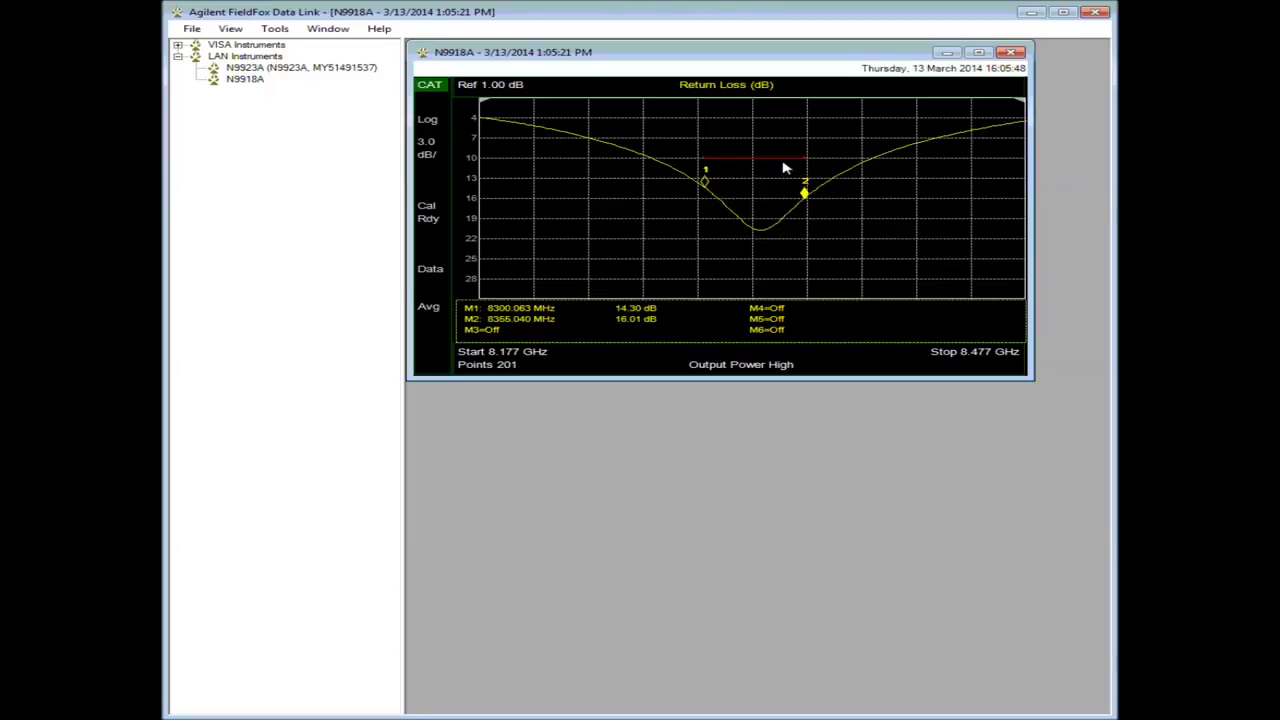
Step: In Edit Limits, change the 8.355 GHz limit point's amplitude from 10 dB to 13 dB
click(272, 31)
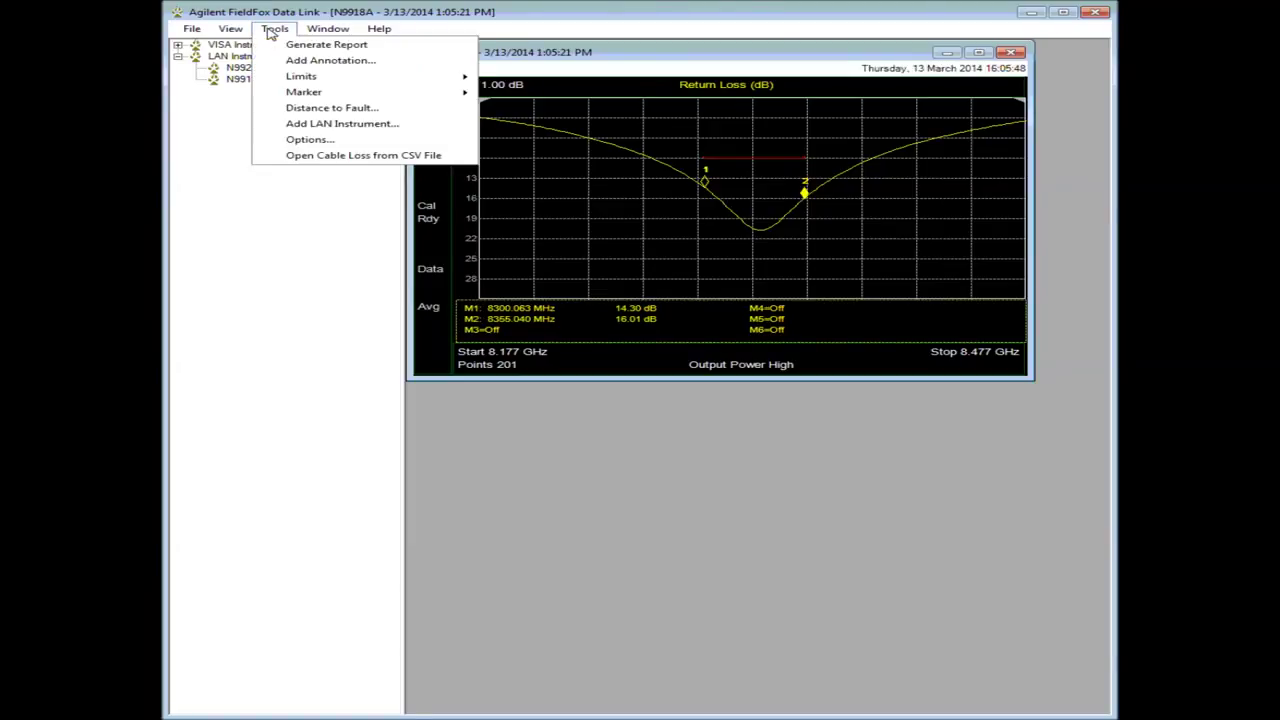
mouse_move(300, 78)
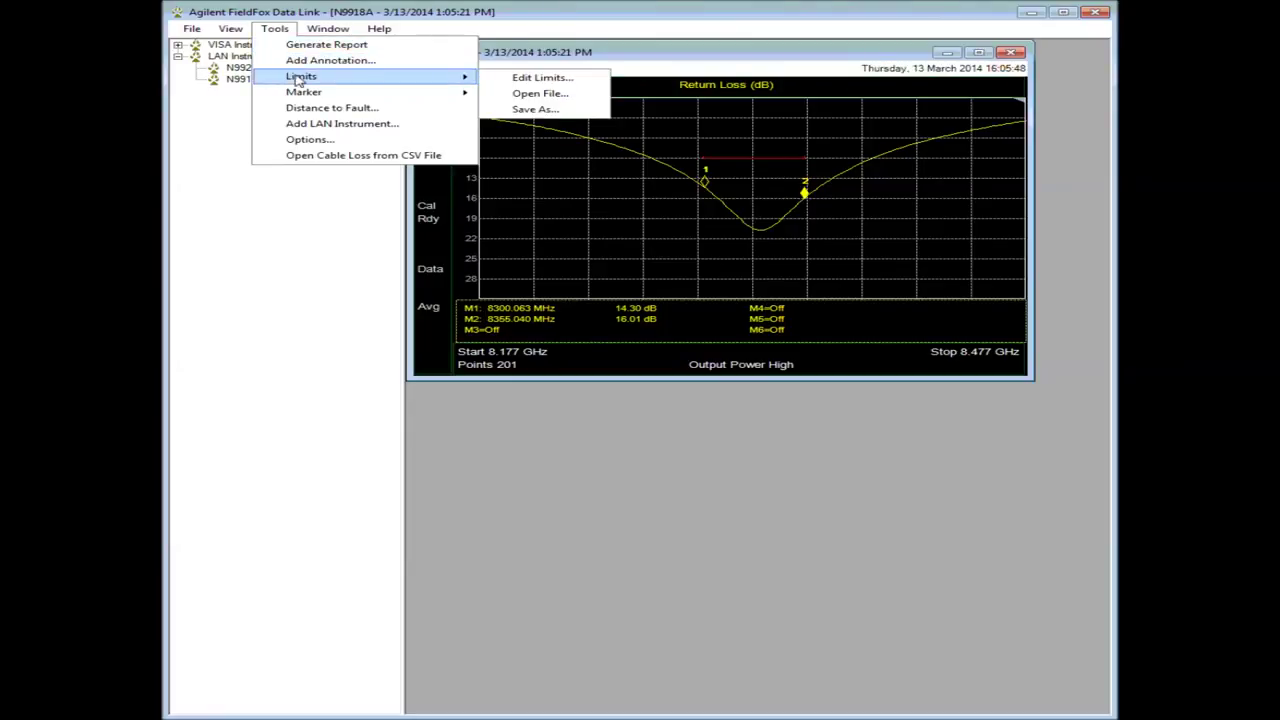
click(498, 80)
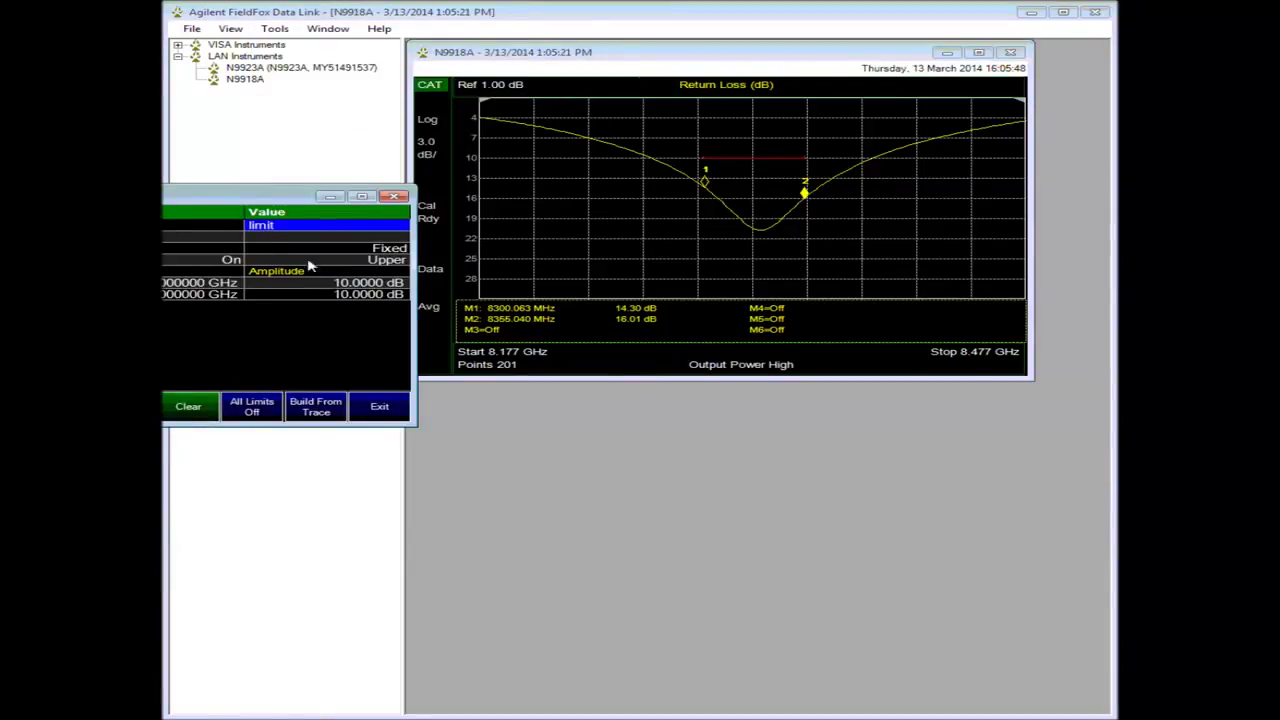
drag(212, 195, 492, 198)
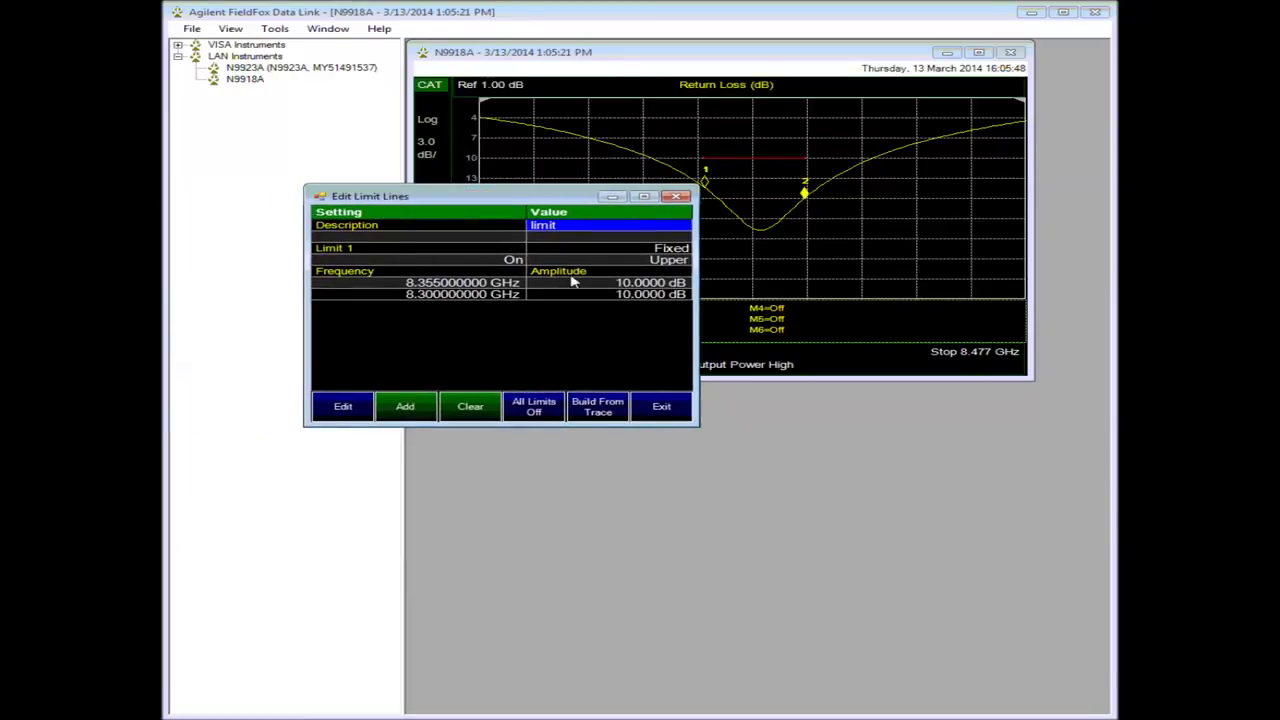
click(583, 285)
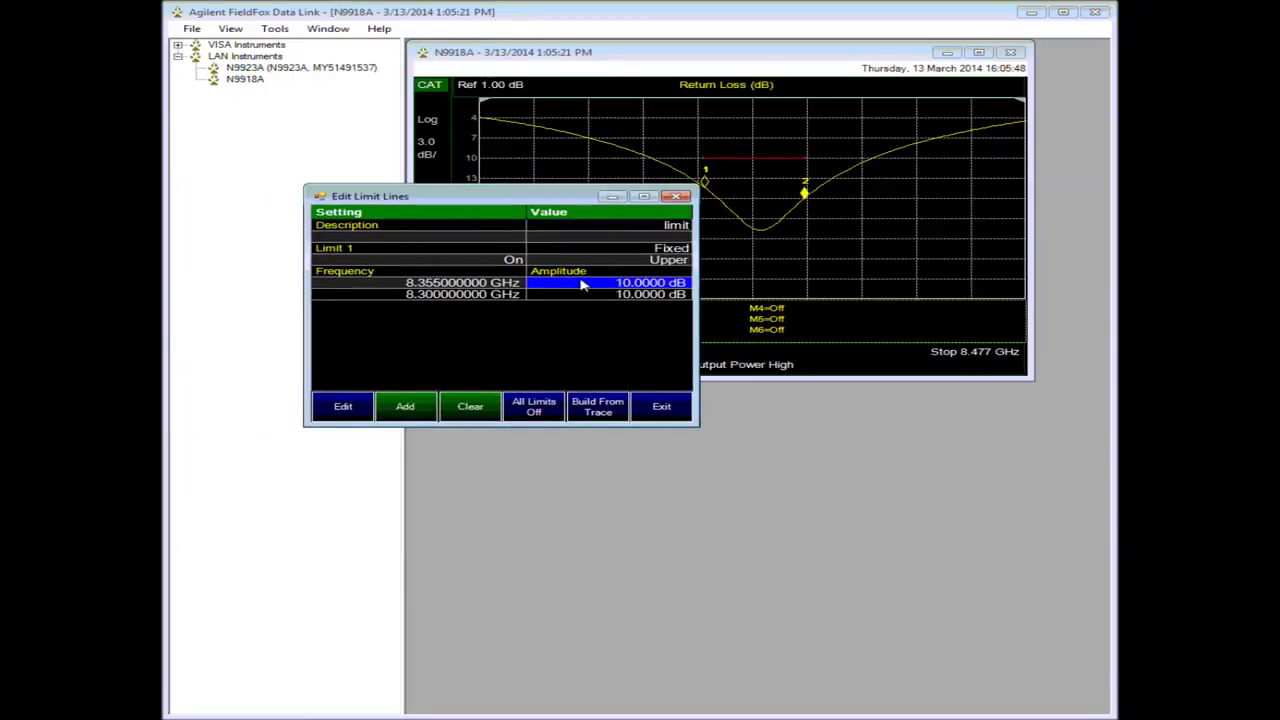
click(343, 406)
text(13)
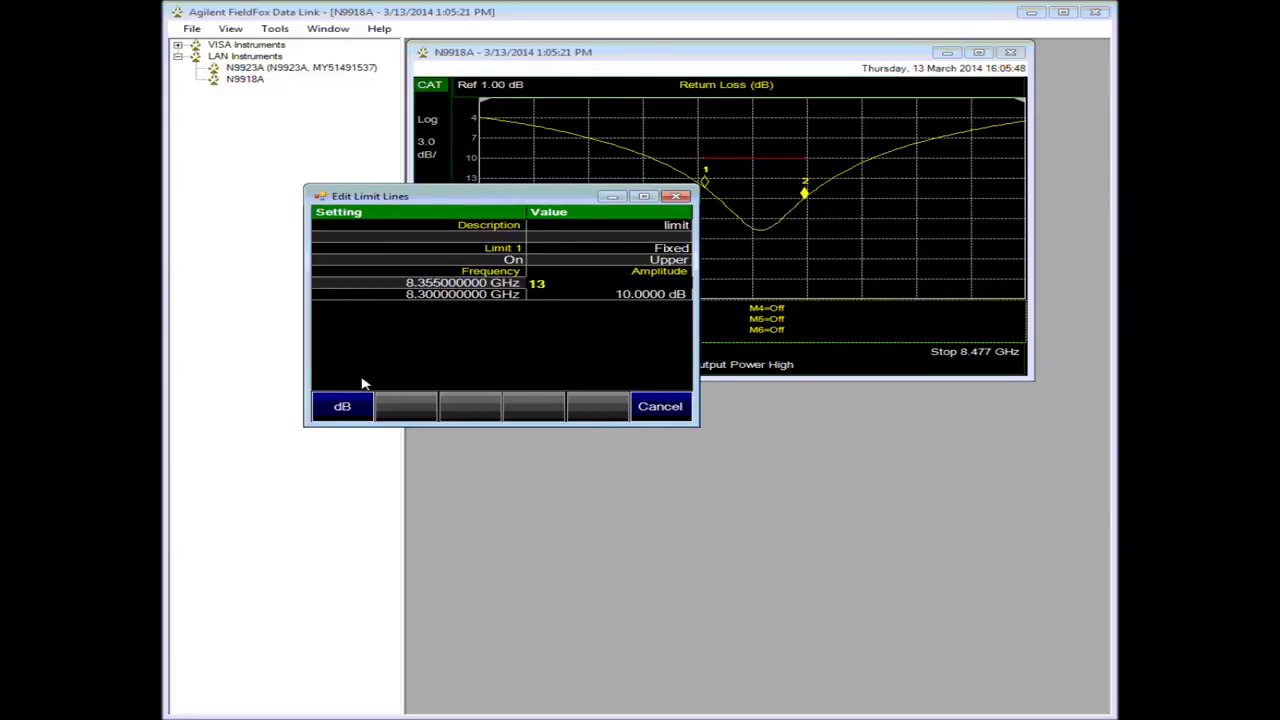
key(Return)
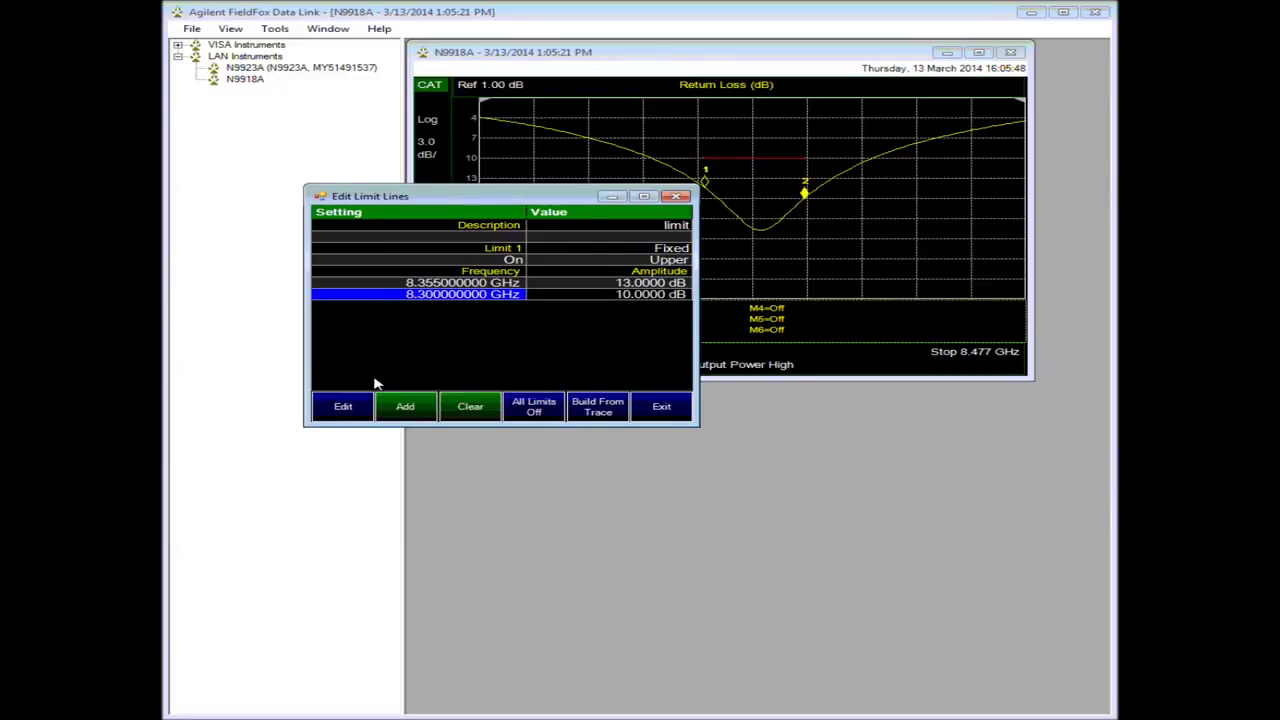
click(662, 406)
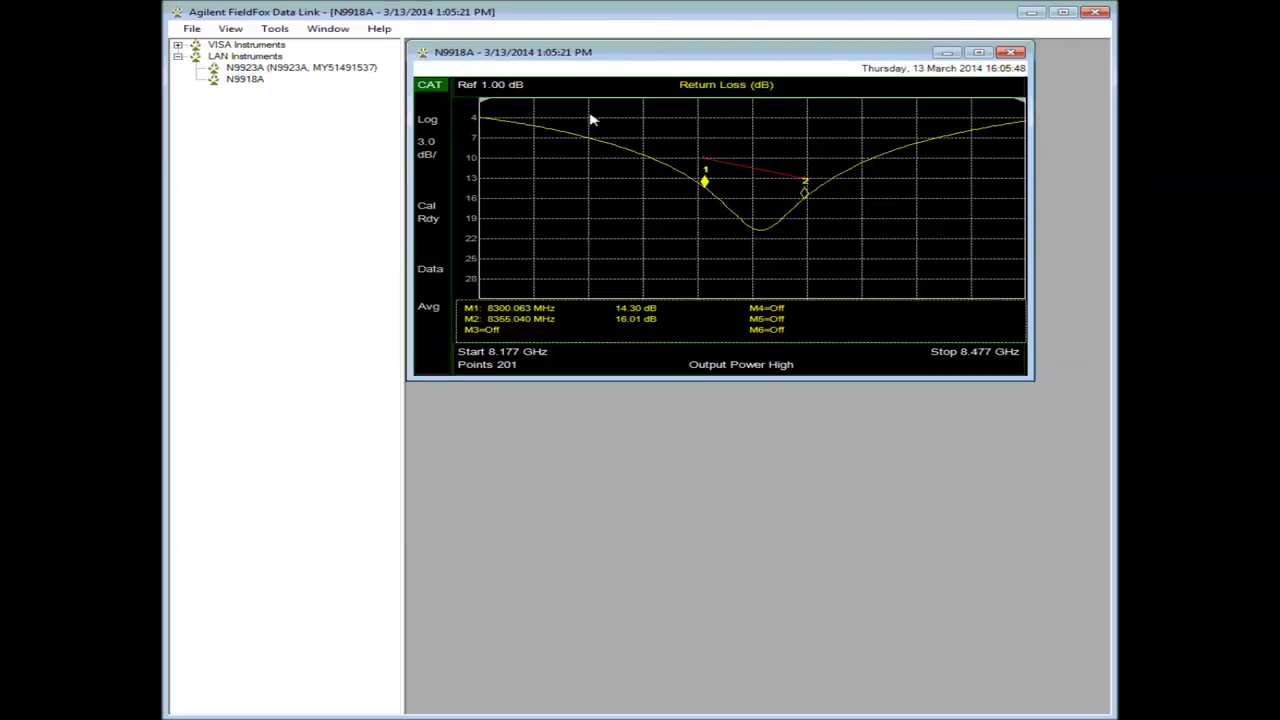
click(275, 30)
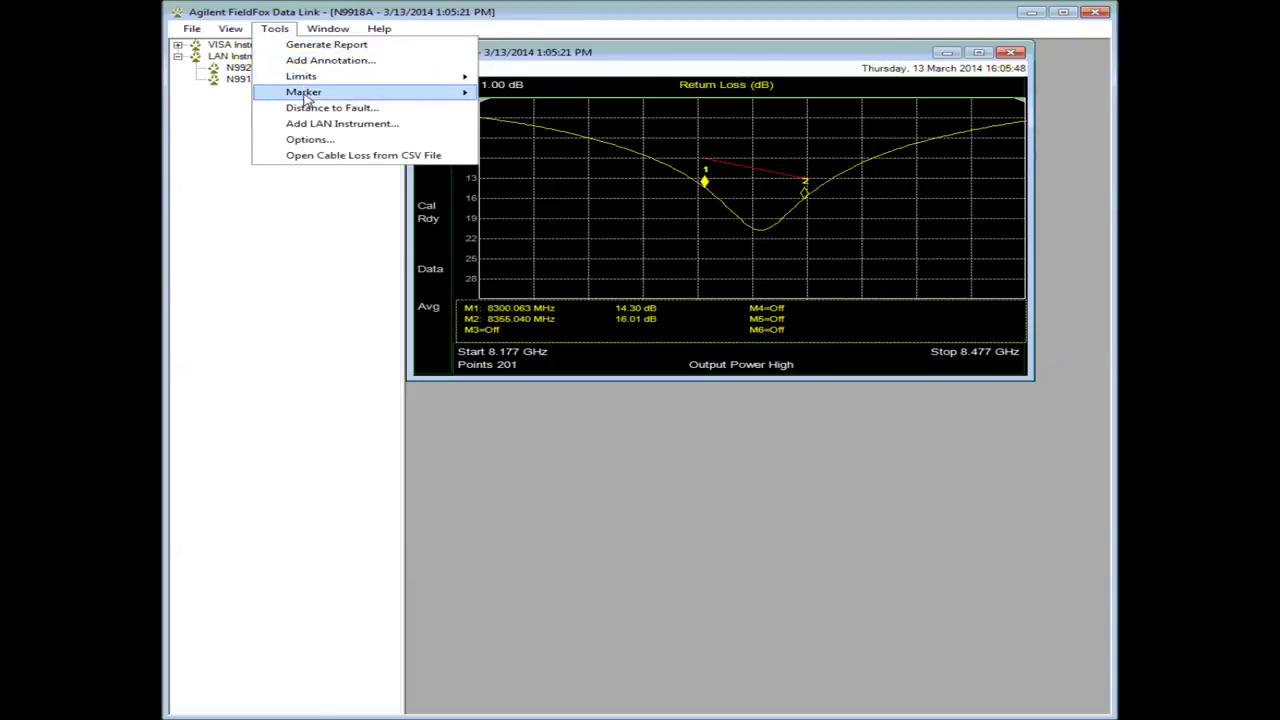
Step: Turn on marker 3 at the trace dip and switch the marker table off
mouse_move(306, 97)
click(517, 126)
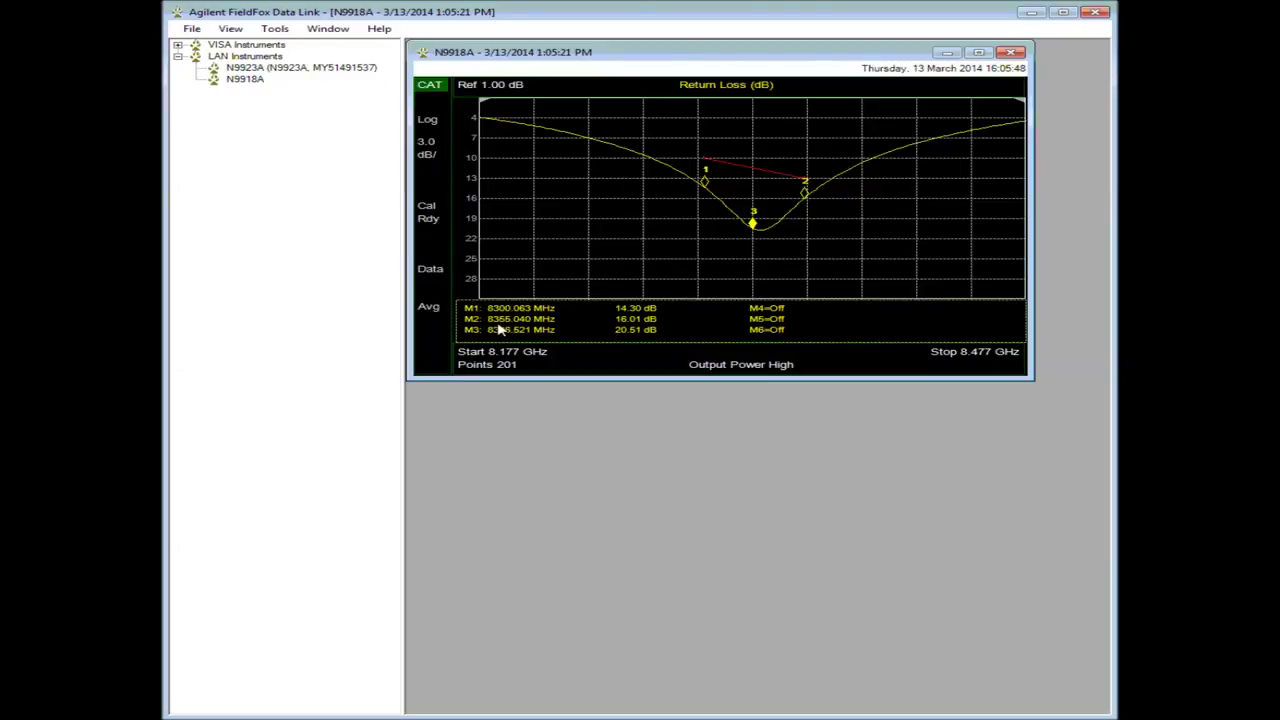
click(277, 31)
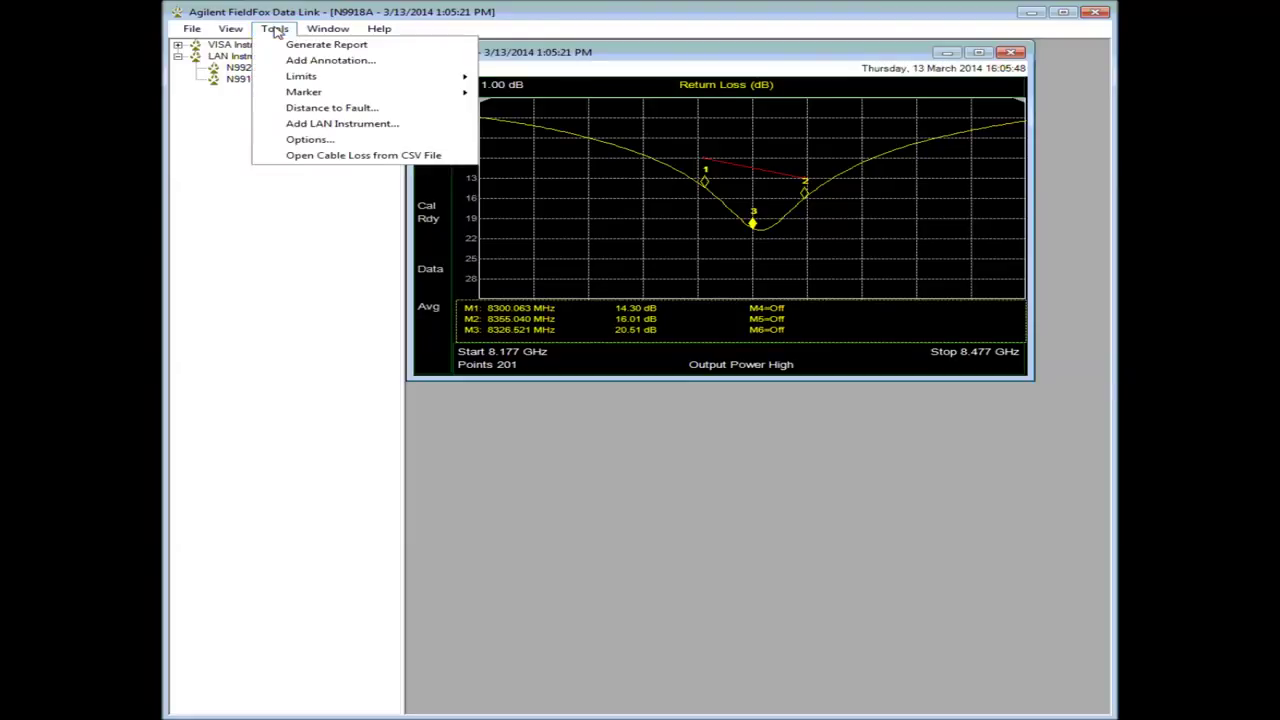
mouse_move(304, 94)
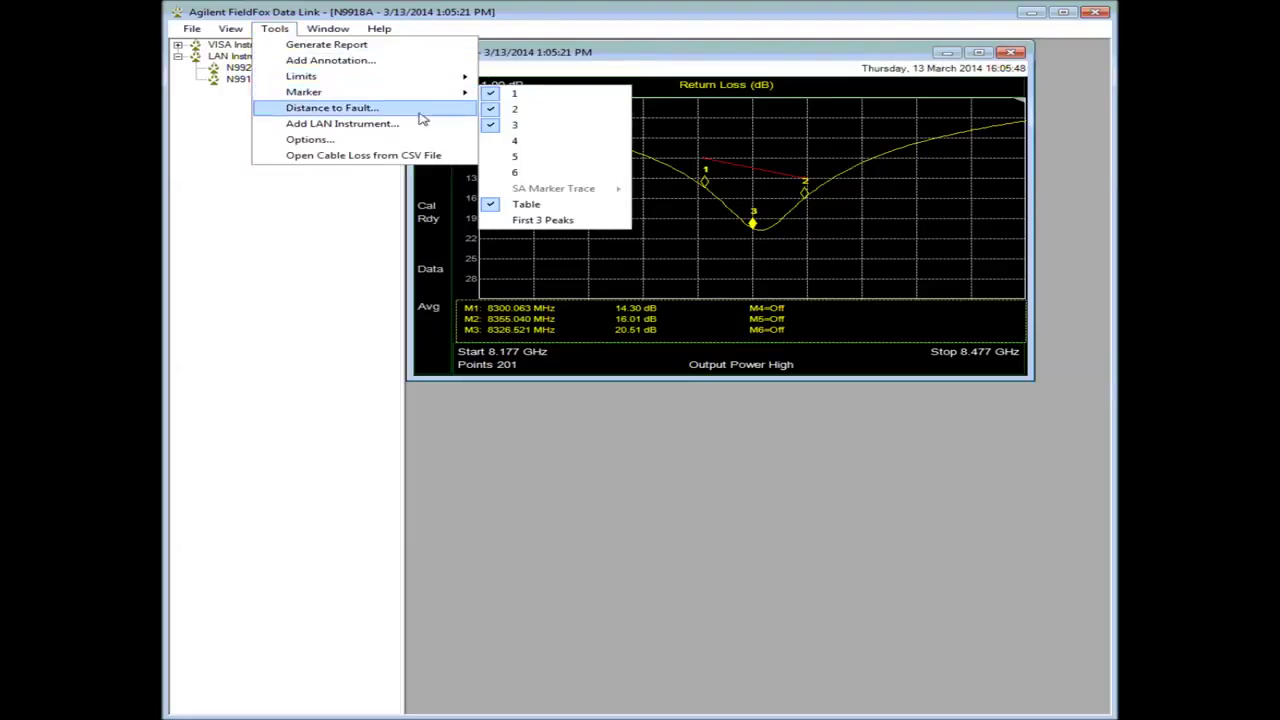
click(492, 206)
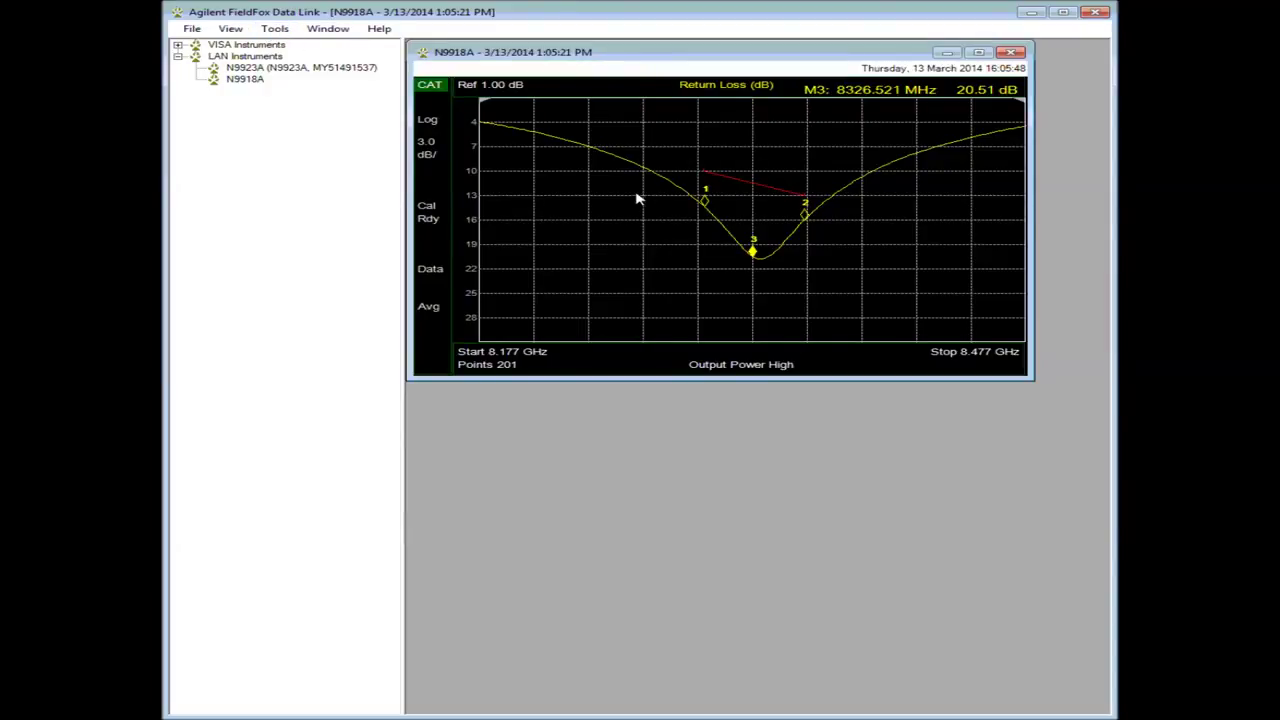
click(278, 30)
click(300, 46)
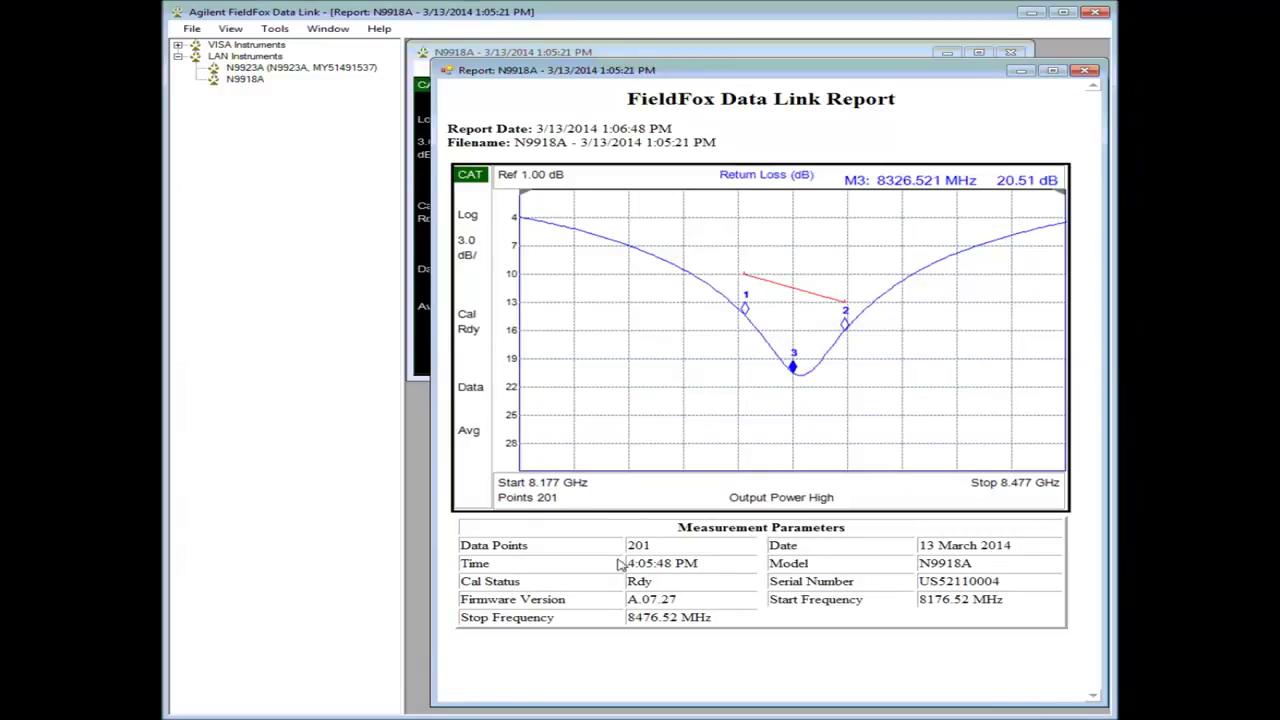
click(276, 32)
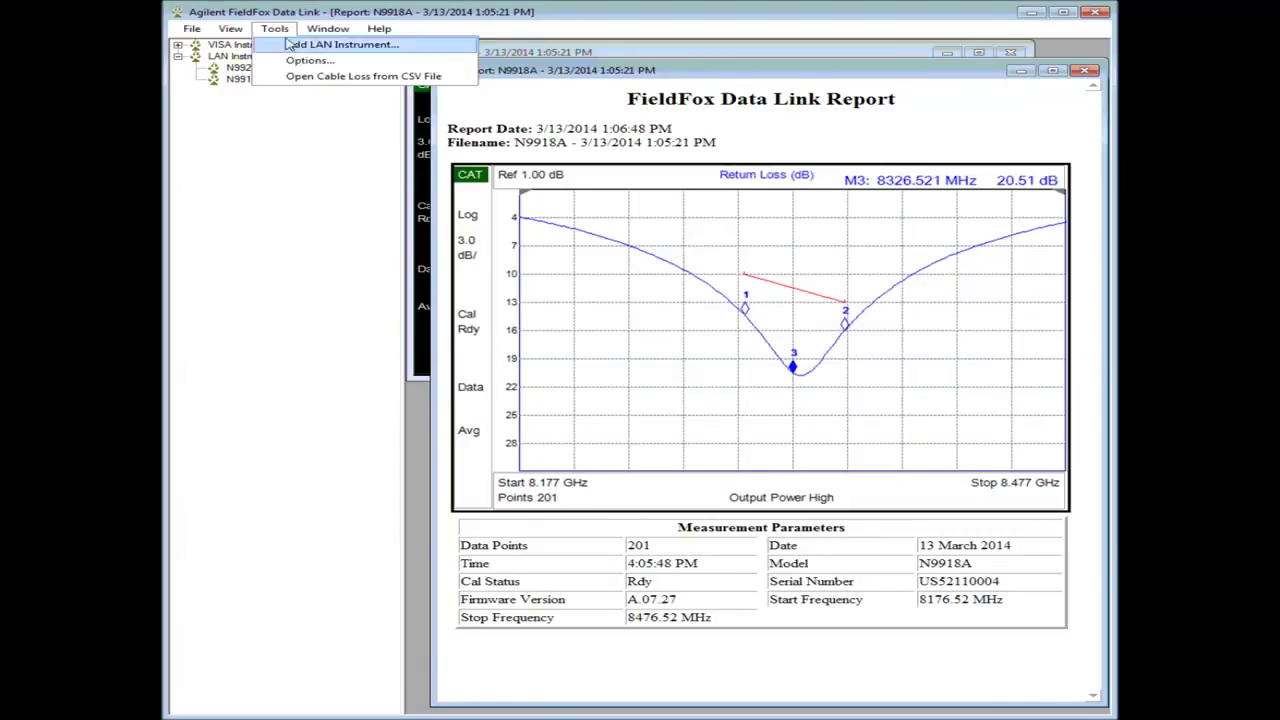
click(305, 60)
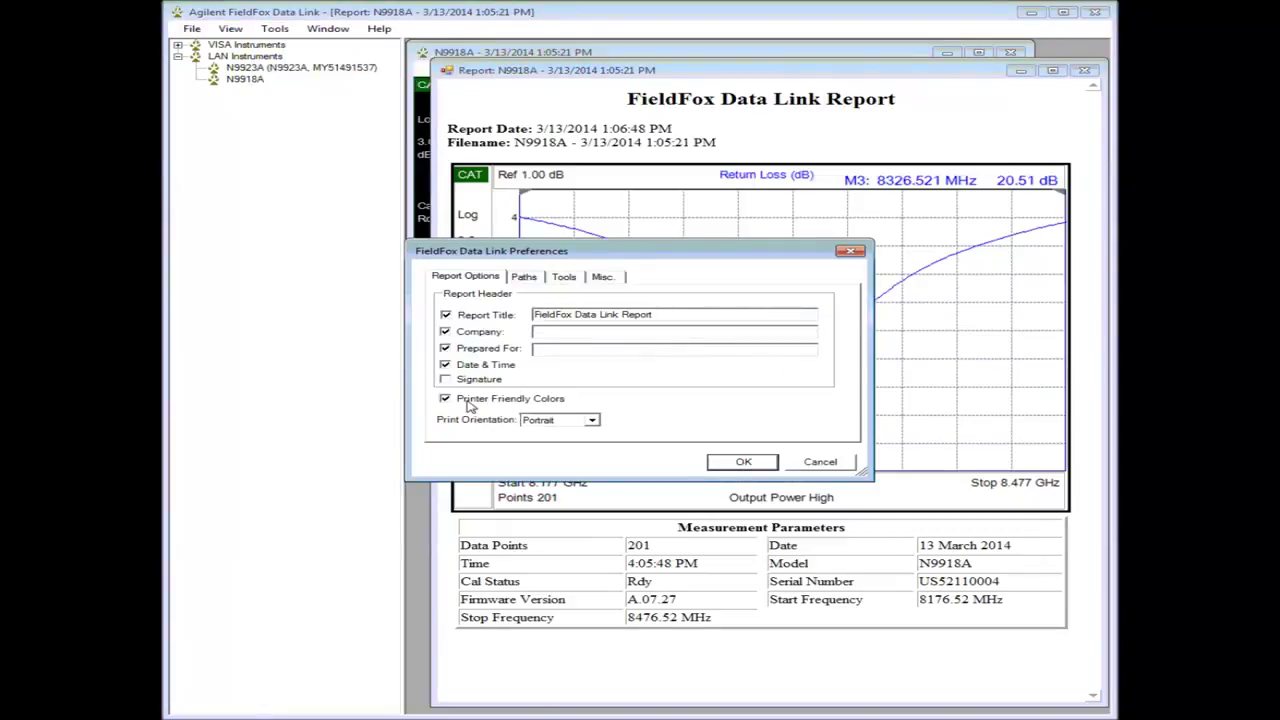
click(553, 337)
click(562, 357)
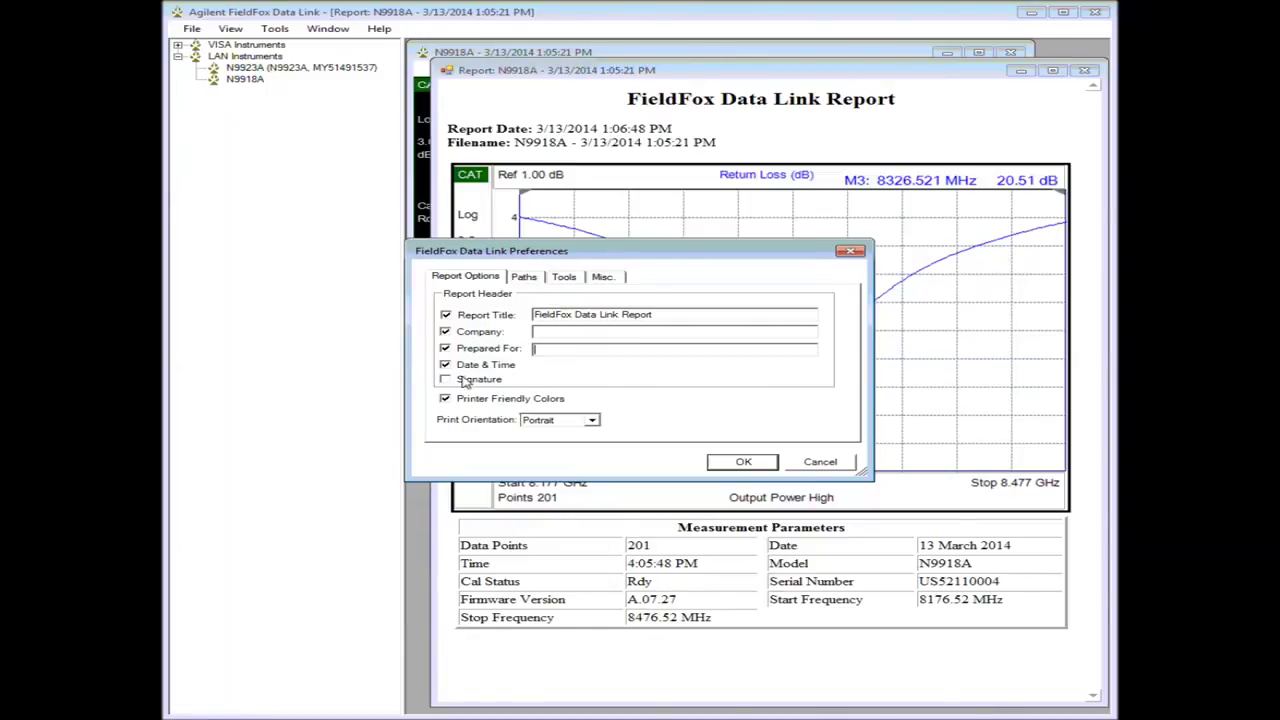
click(736, 461)
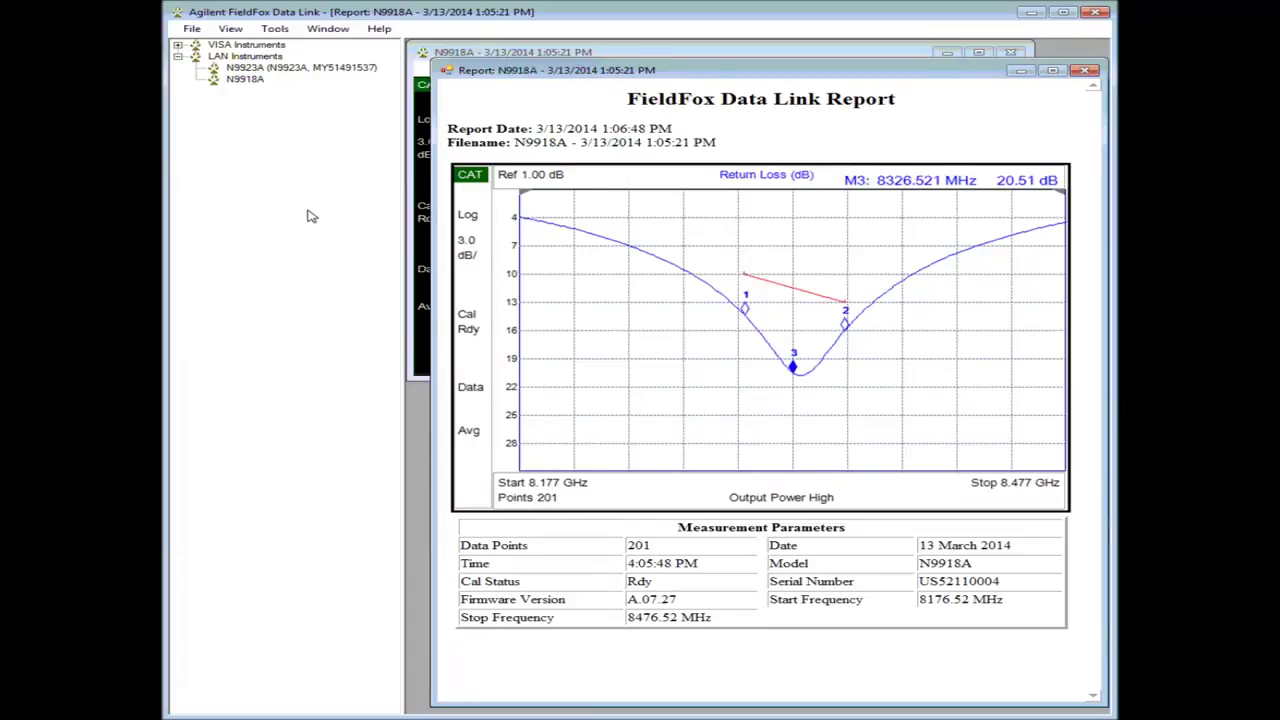
click(1089, 71)
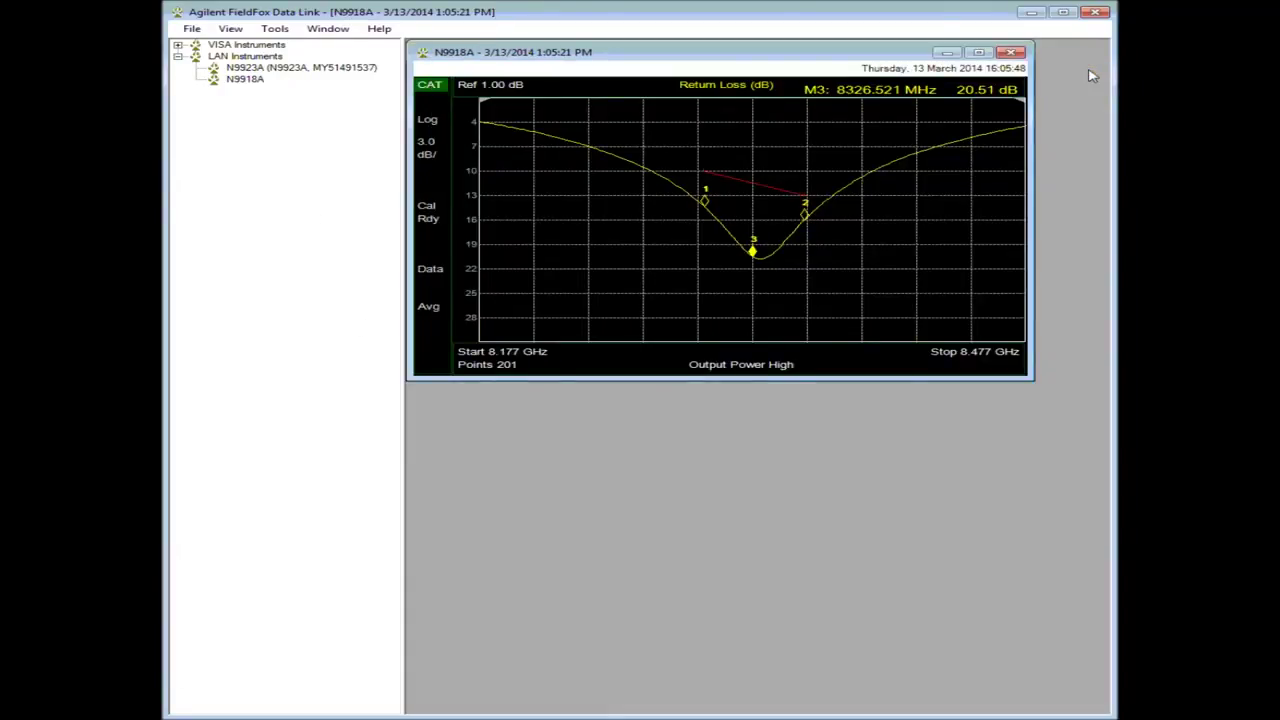
Step: Start saving the trace under a new file name, then cancel the Save dialog
click(192, 30)
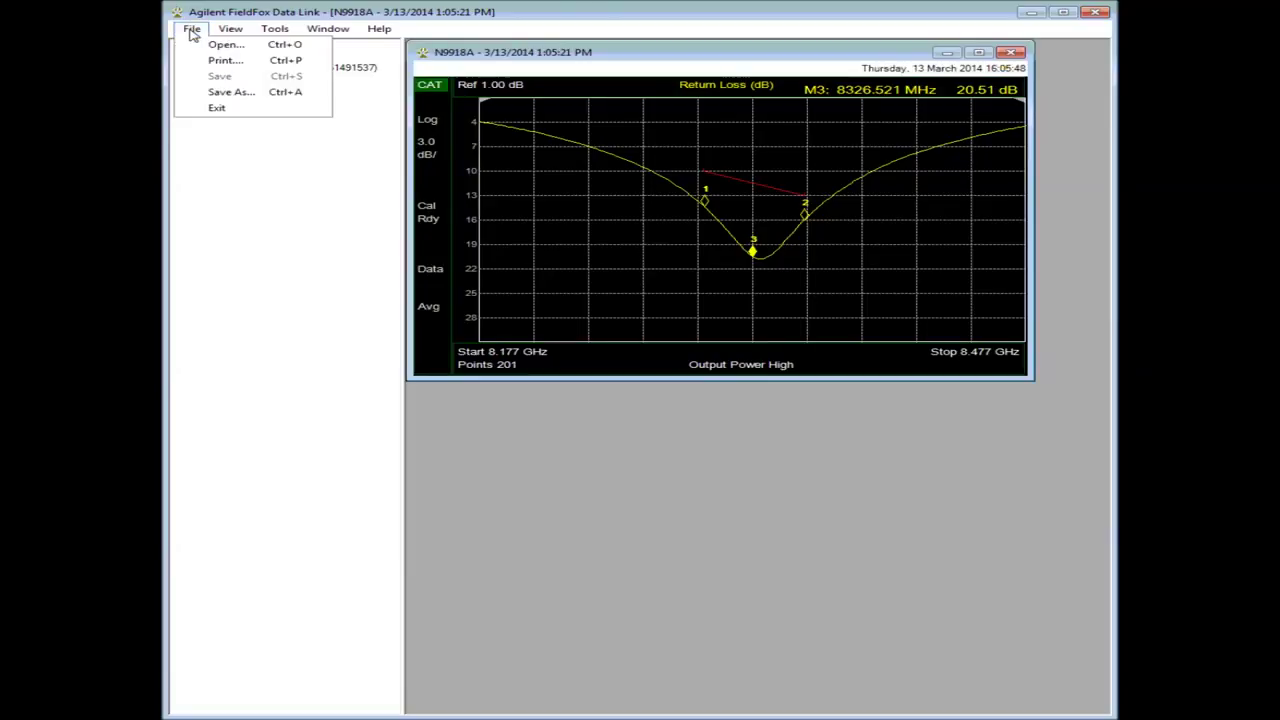
click(229, 92)
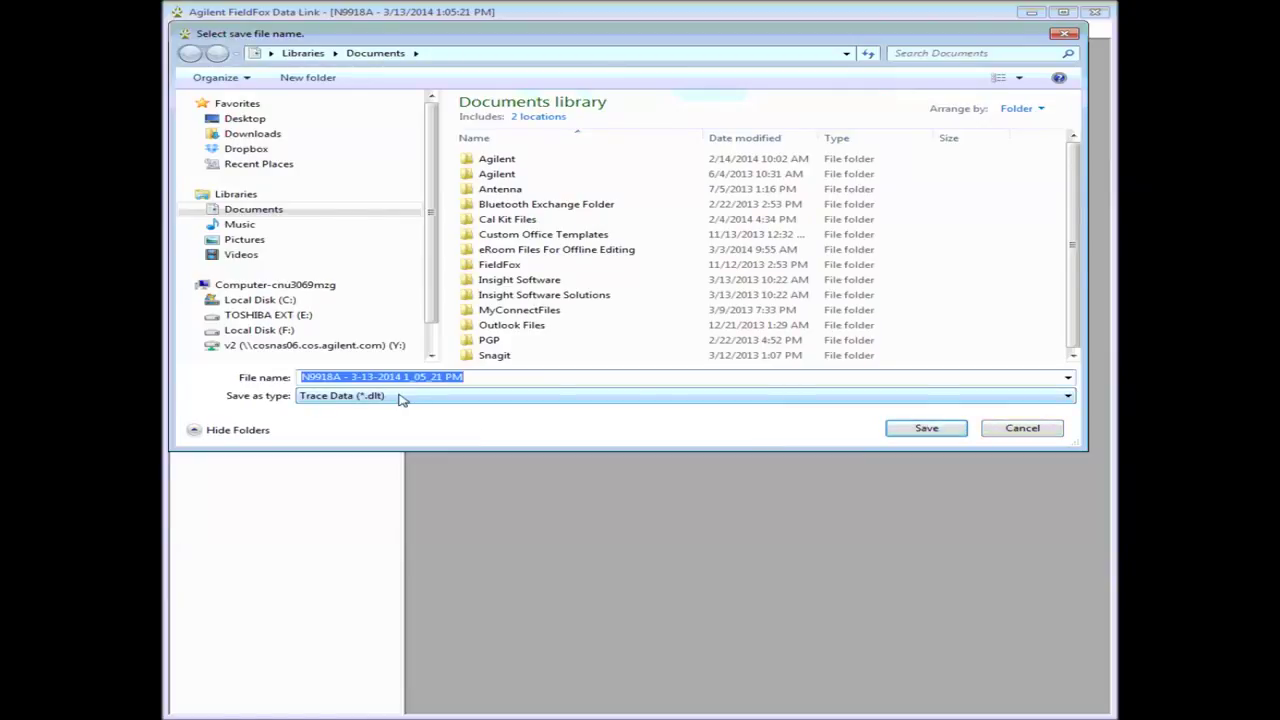
click(1024, 429)
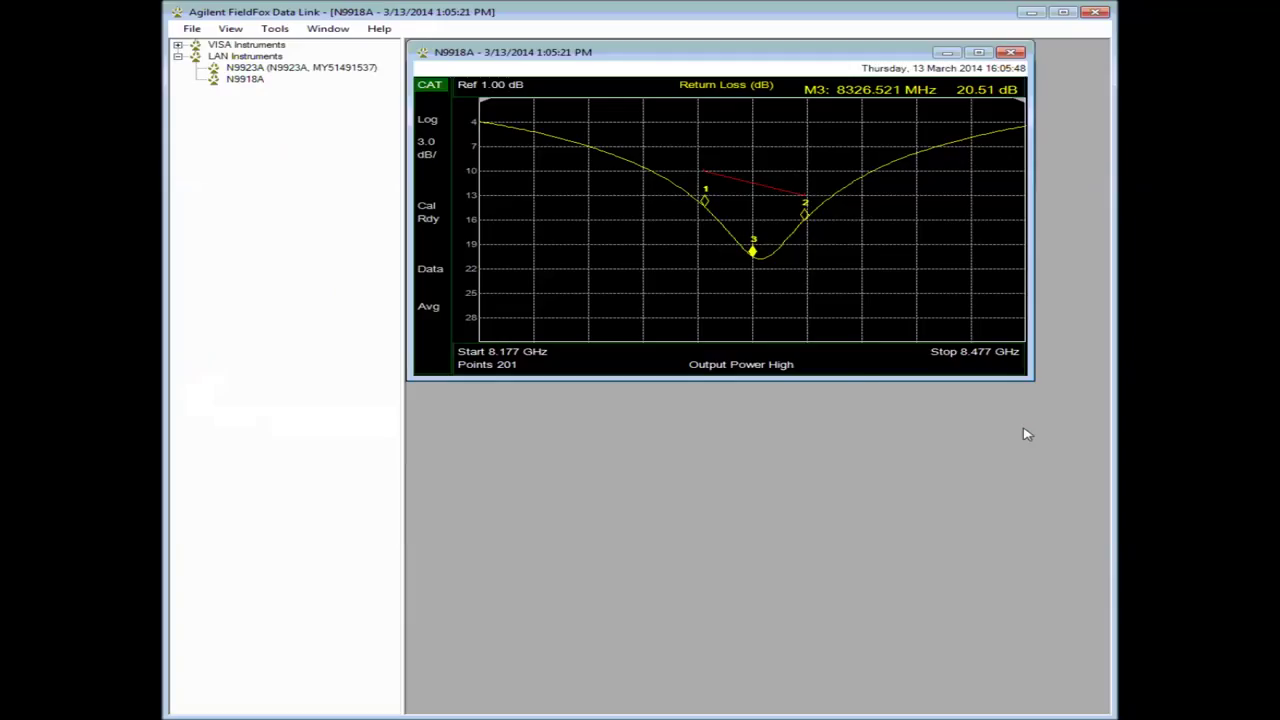
Step: Bring up the Open dialog for a trace file and cancel without opening anything
click(193, 31)
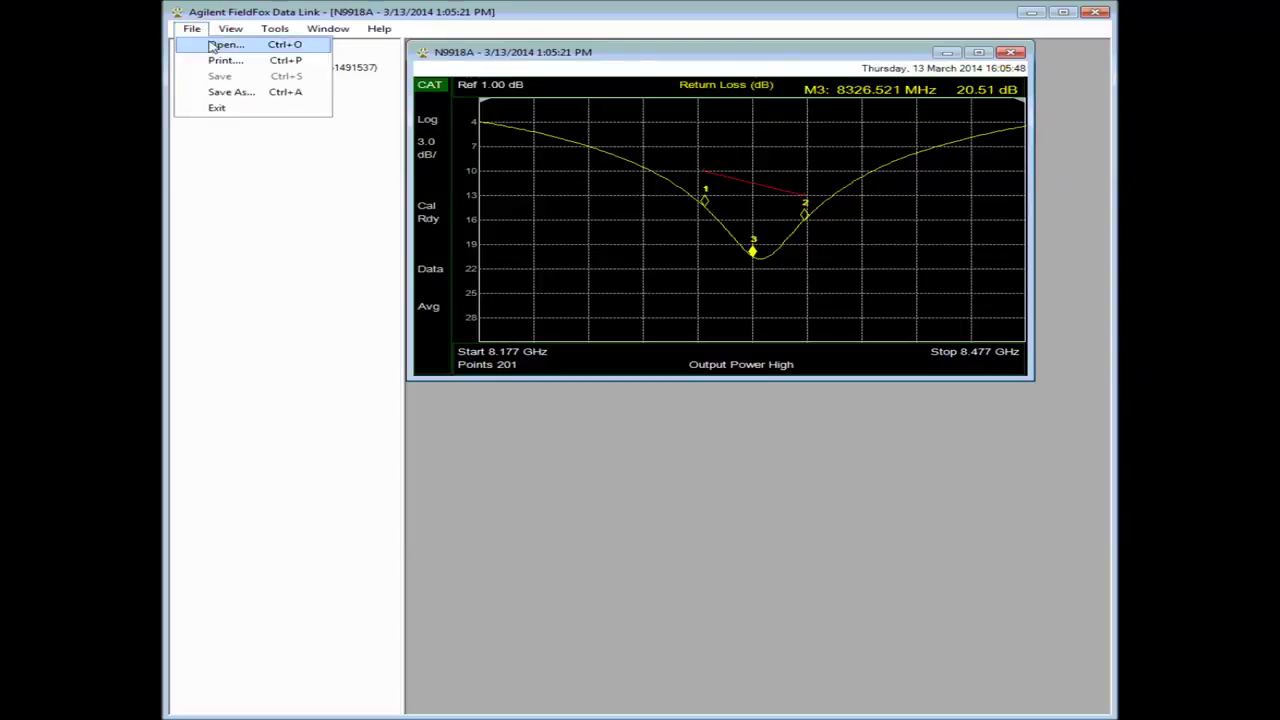
click(216, 44)
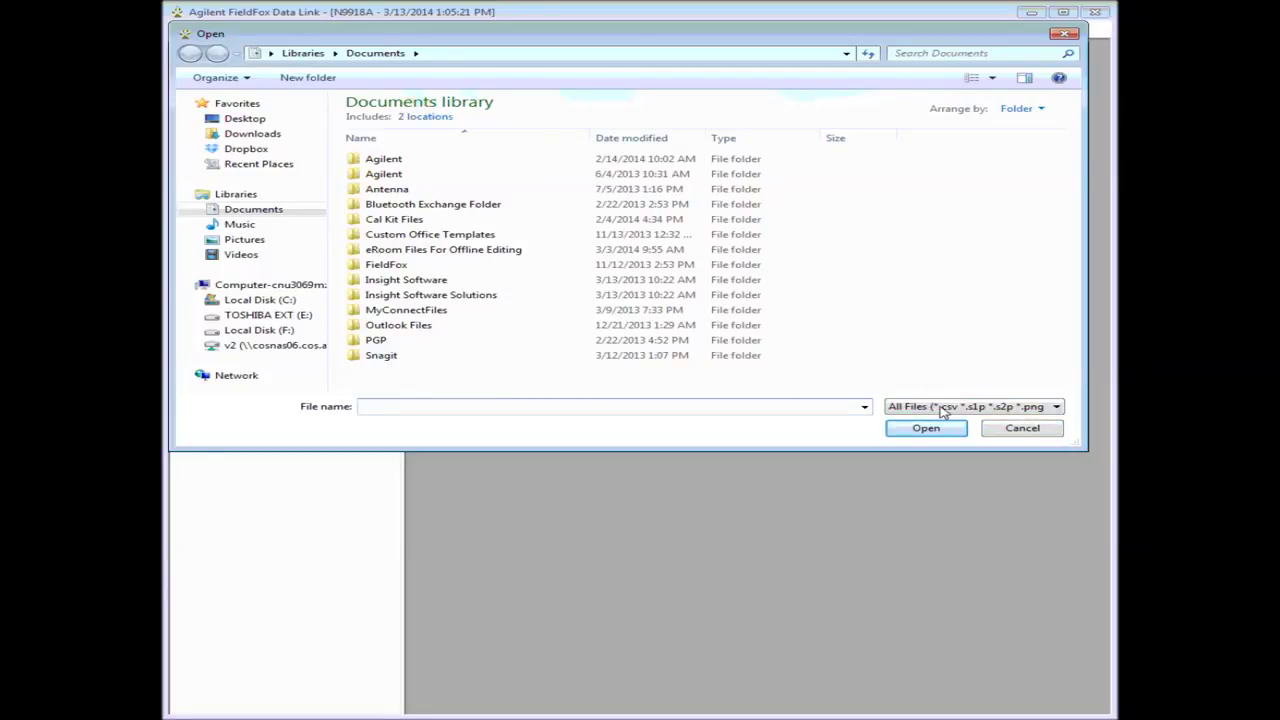
click(1022, 430)
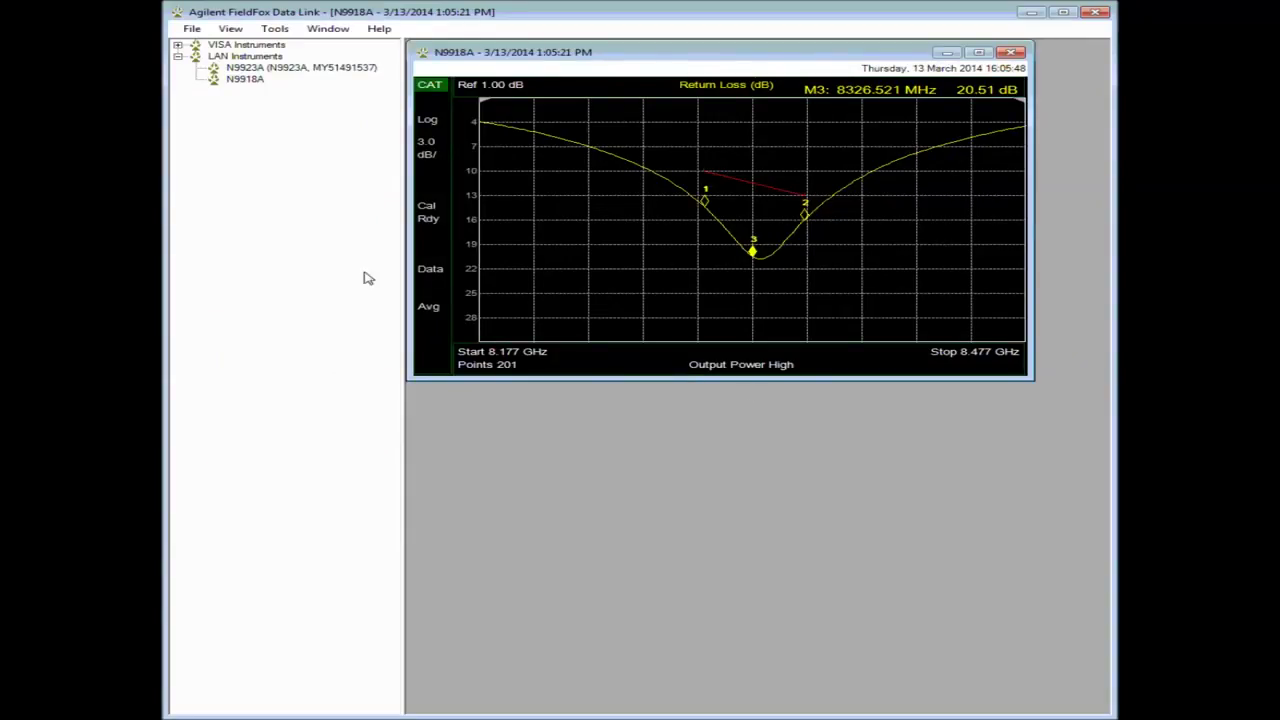
click(274, 28)
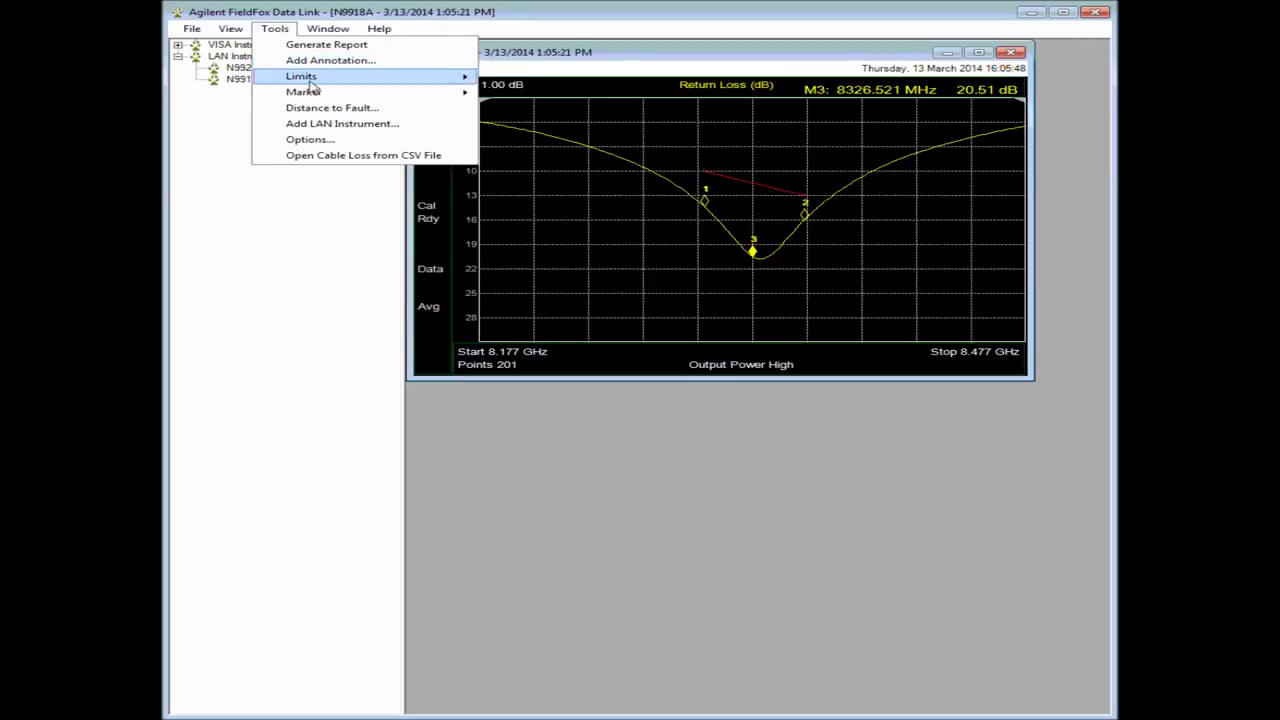
mouse_move(308, 96)
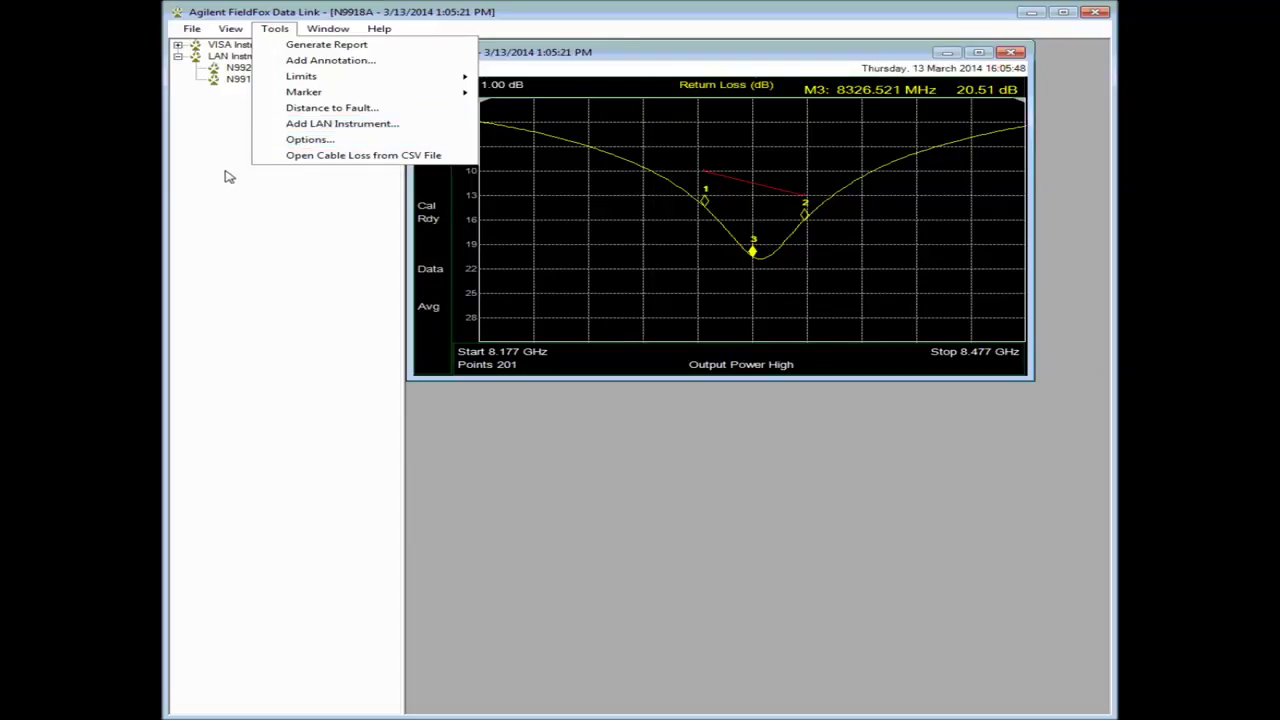
click(215, 138)
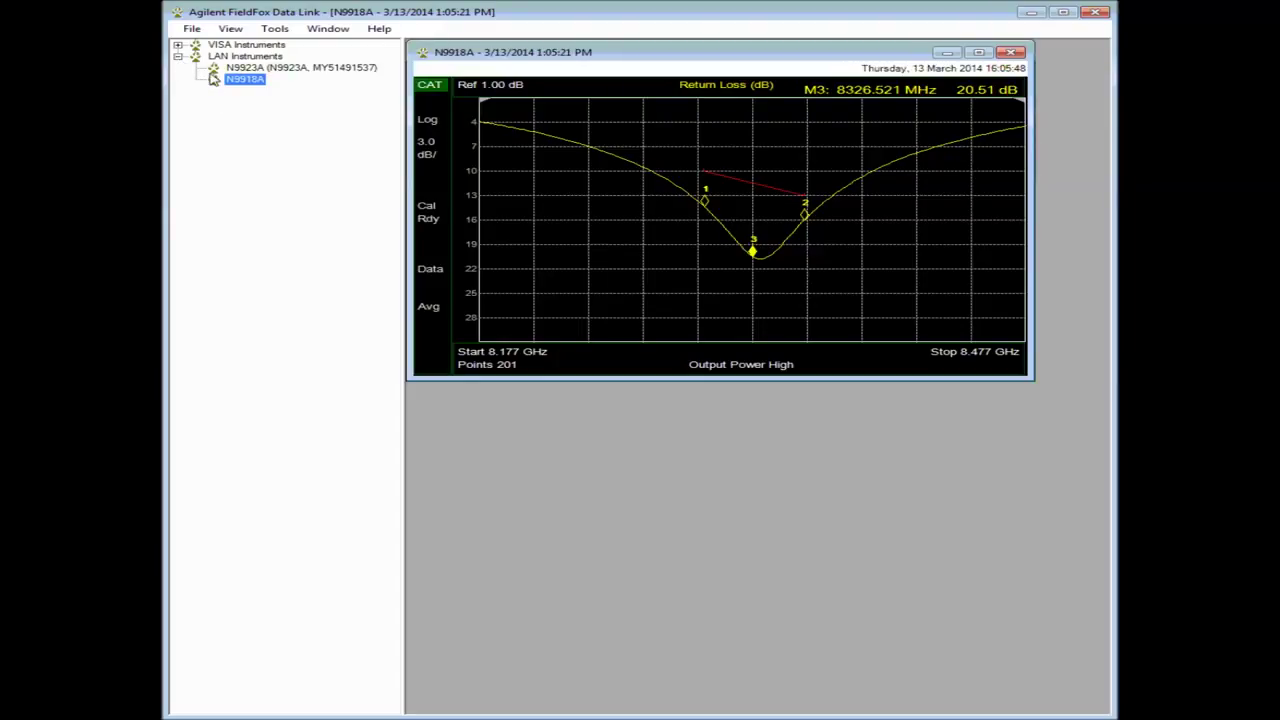
Step: Show the files stored on the N9918A instrument from its right-click menu
right_click(224, 85)
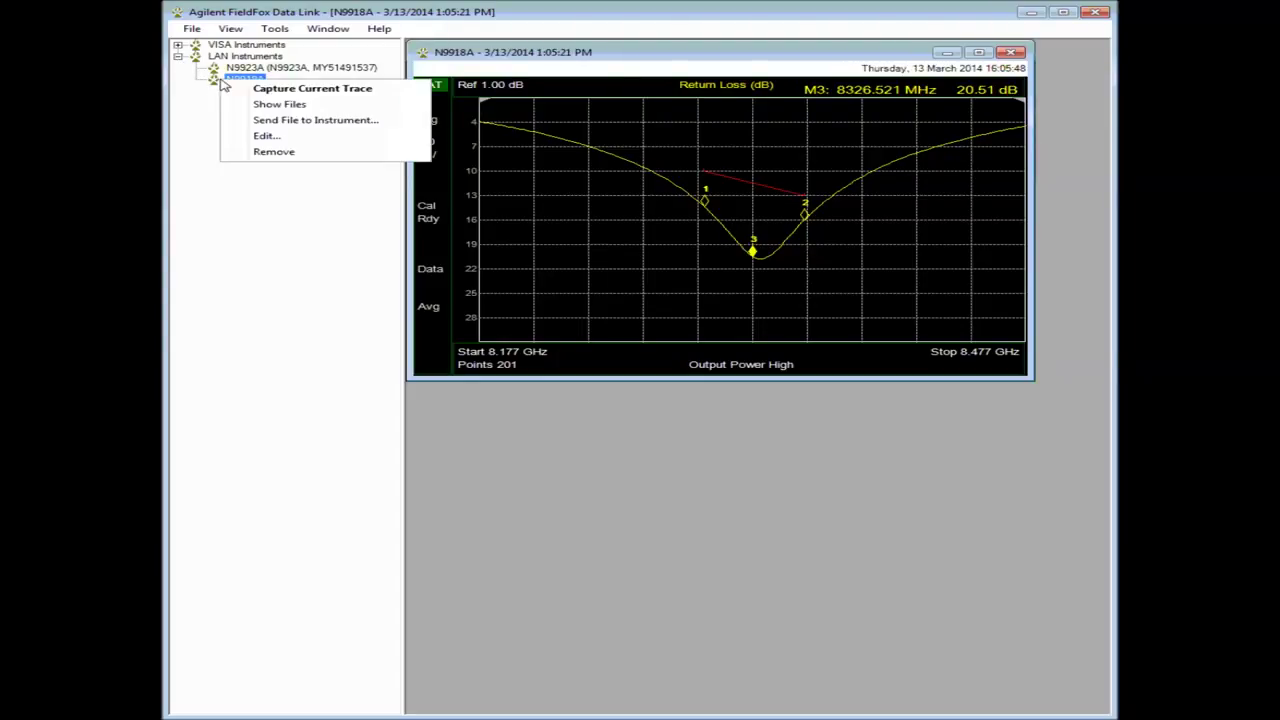
click(195, 145)
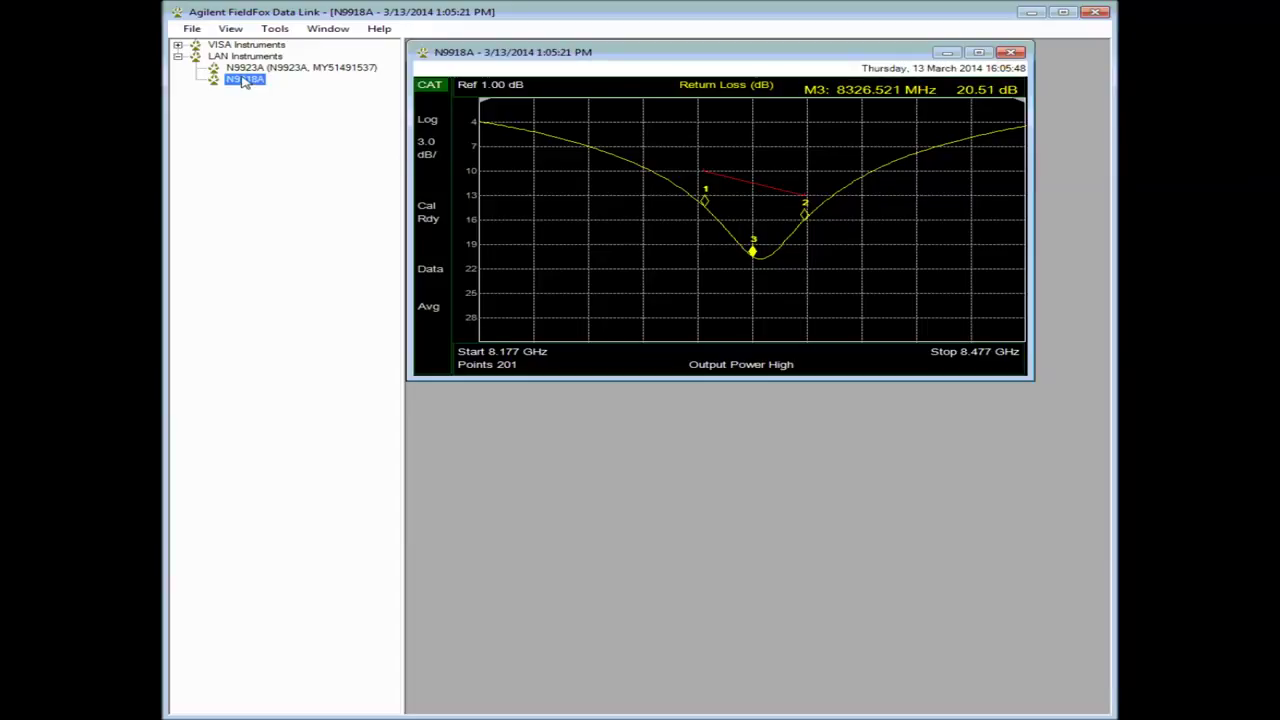
right_click(242, 80)
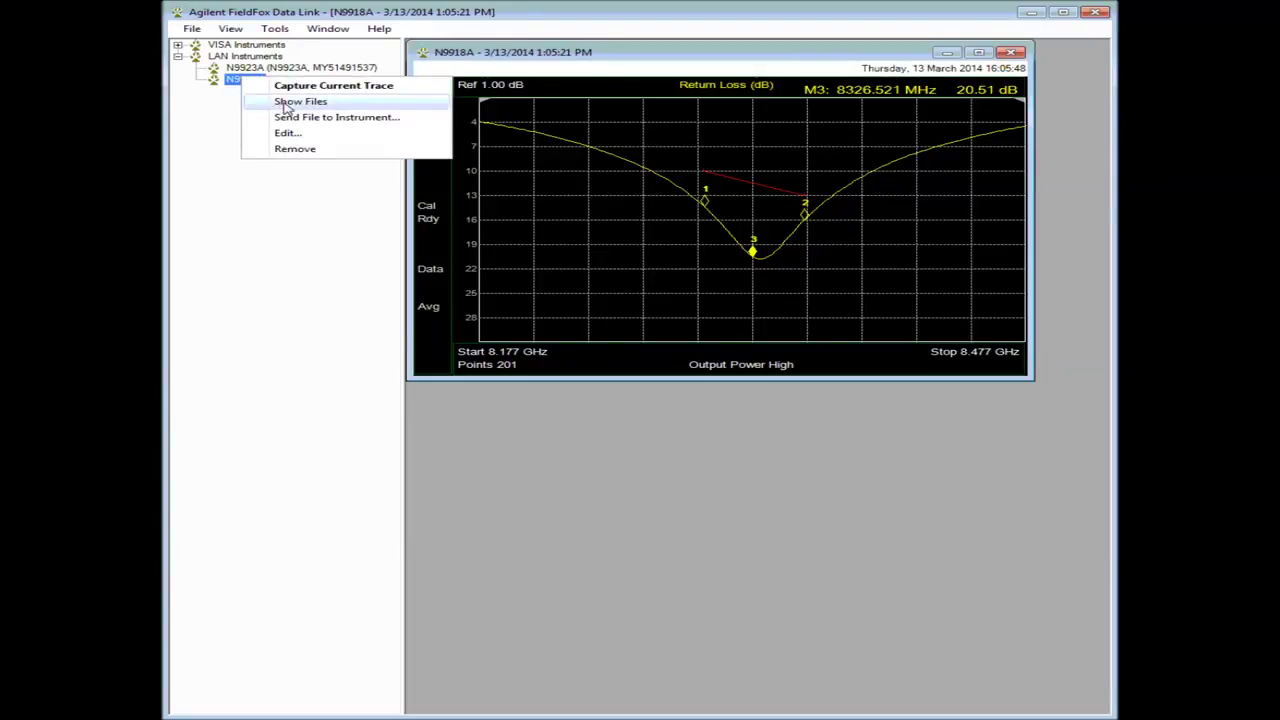
click(286, 104)
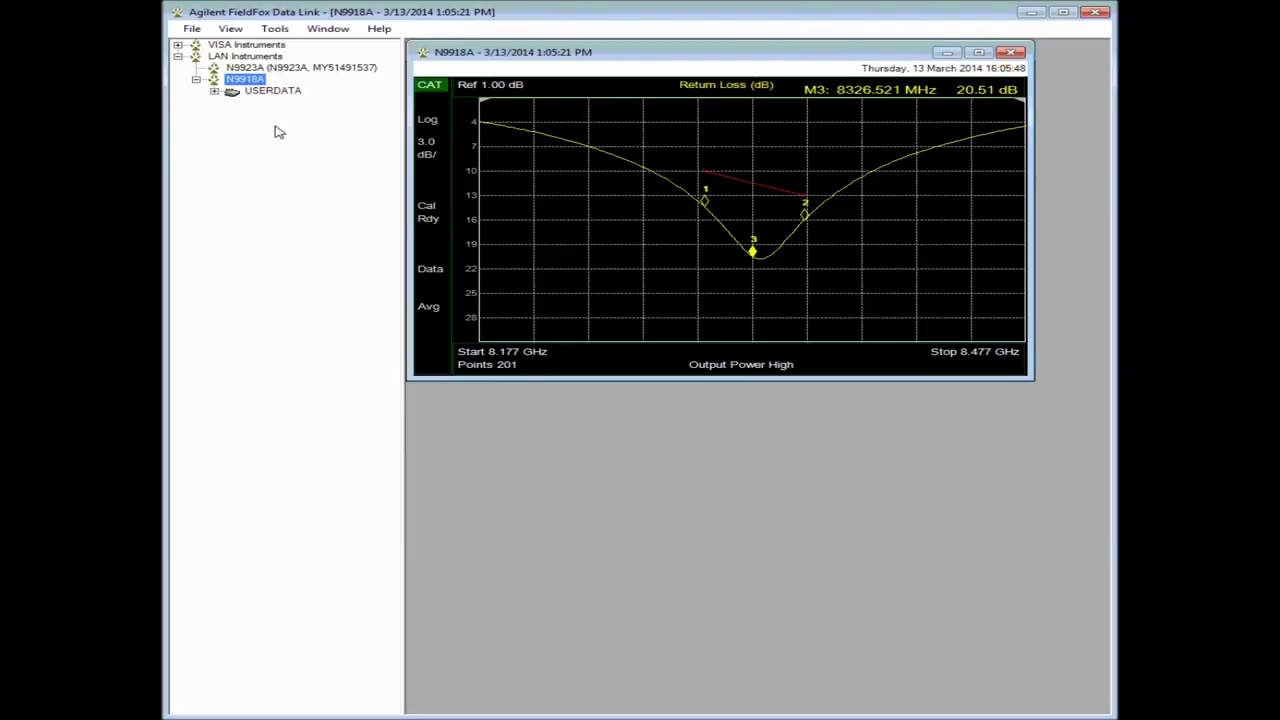
Step: Expand USERDATA and its calkits folder, then collapse the N9918A file tree
click(214, 91)
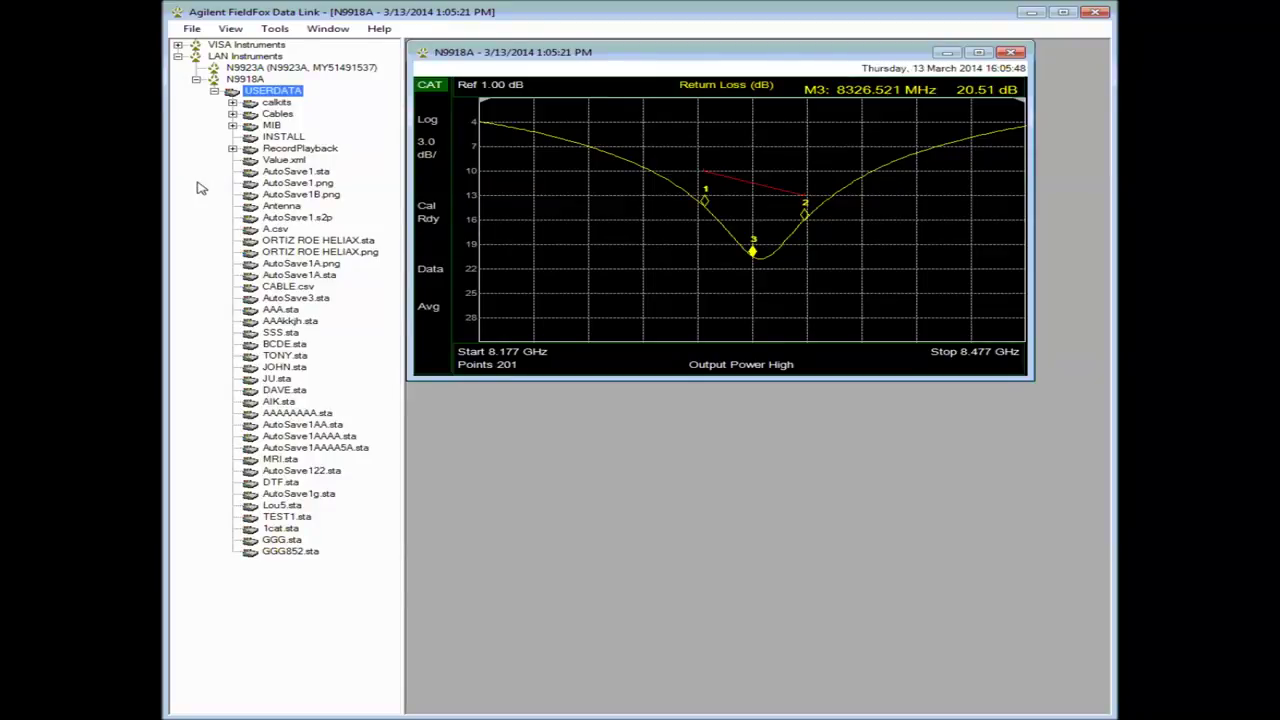
click(232, 103)
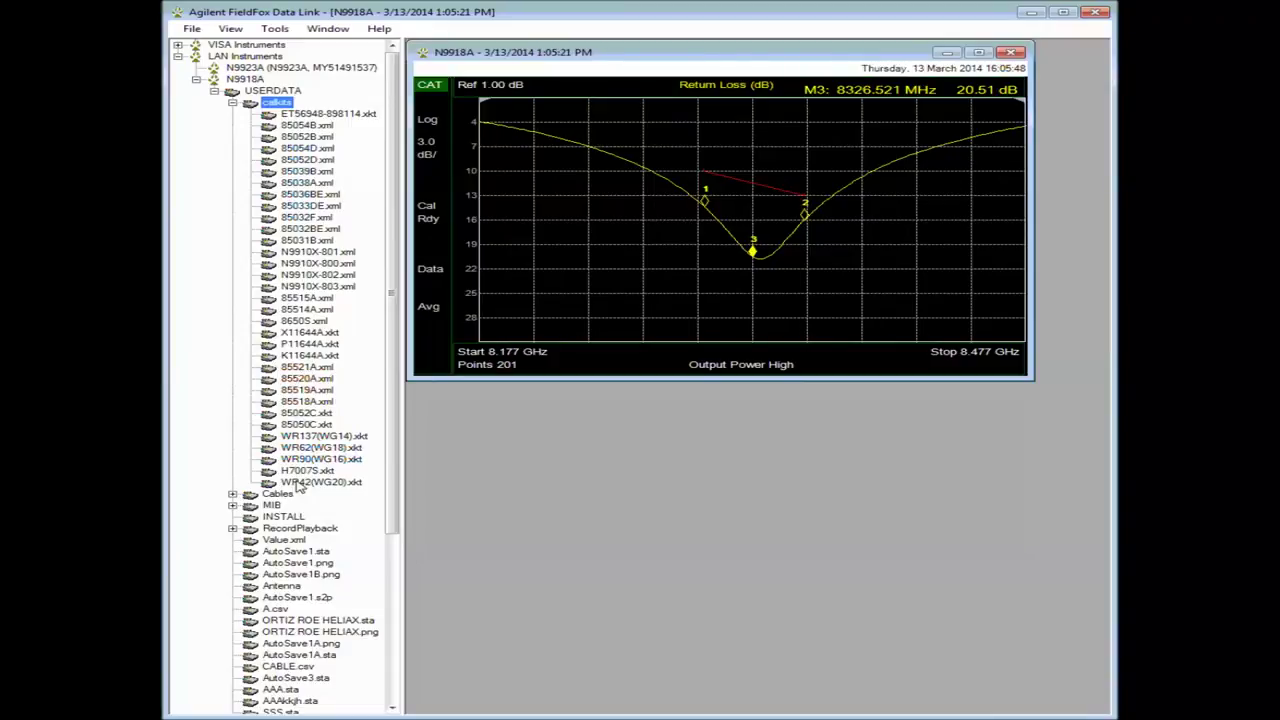
click(197, 80)
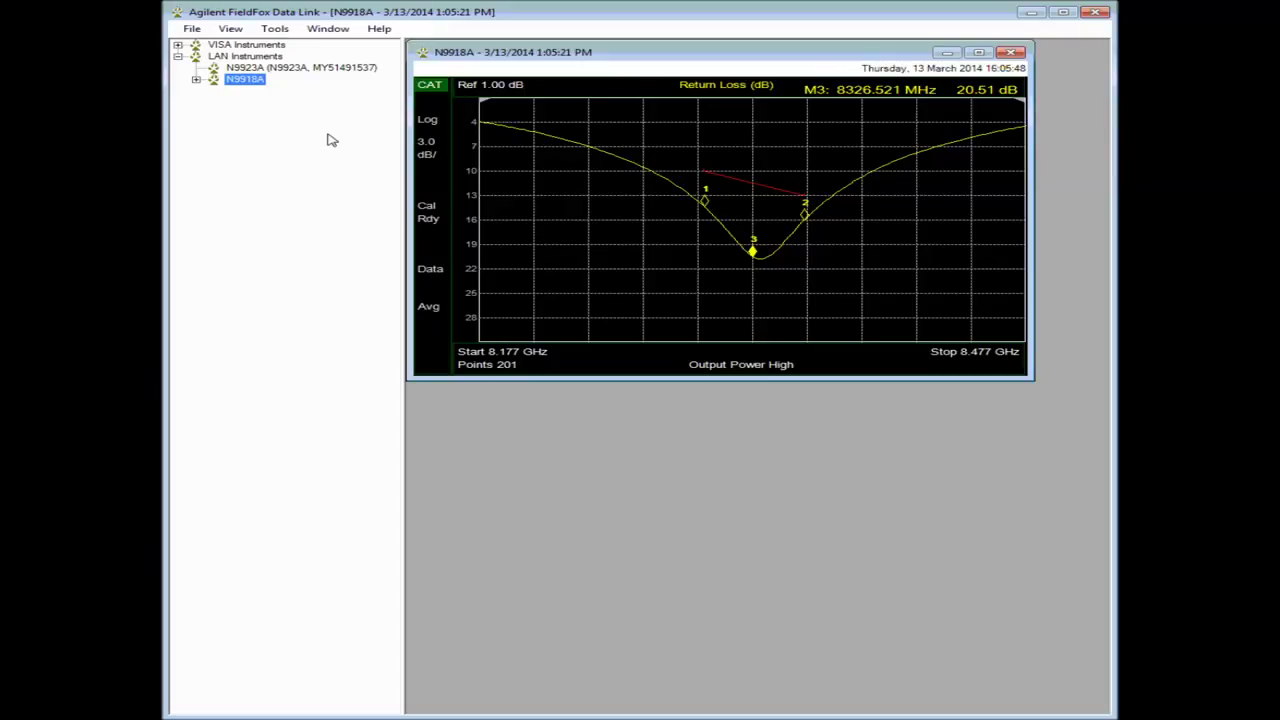
click(378, 31)
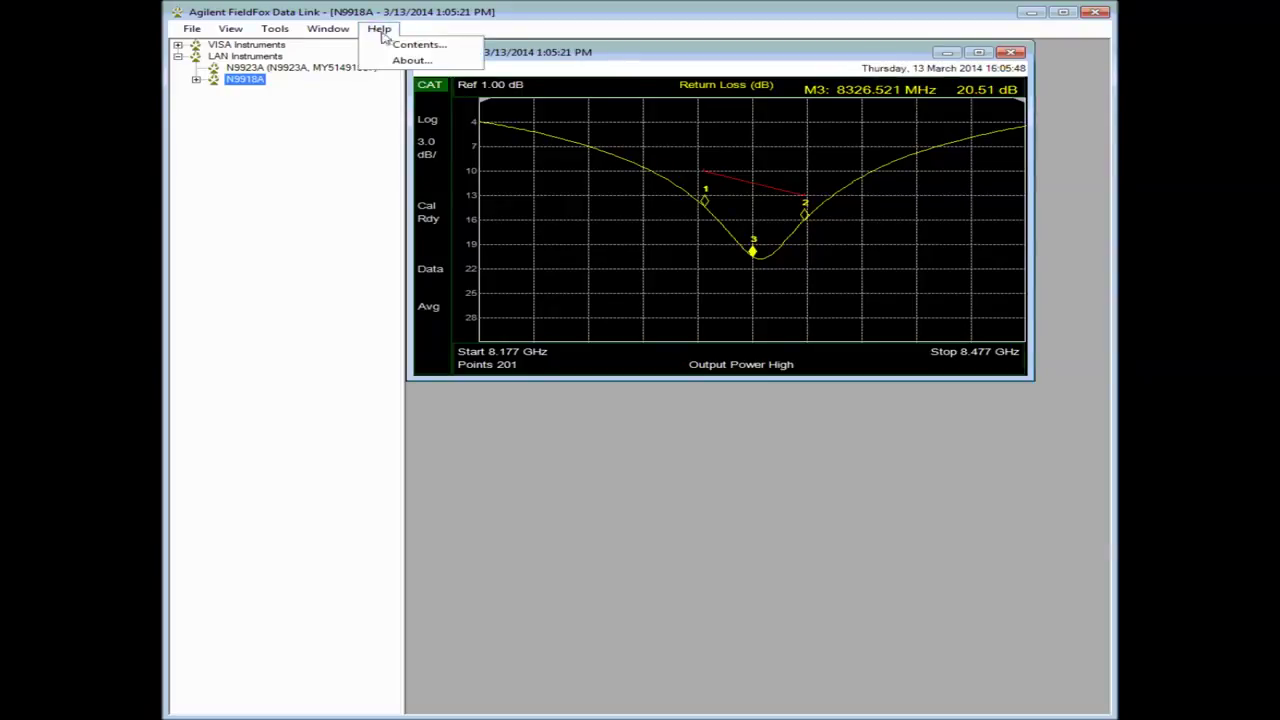
click(398, 45)
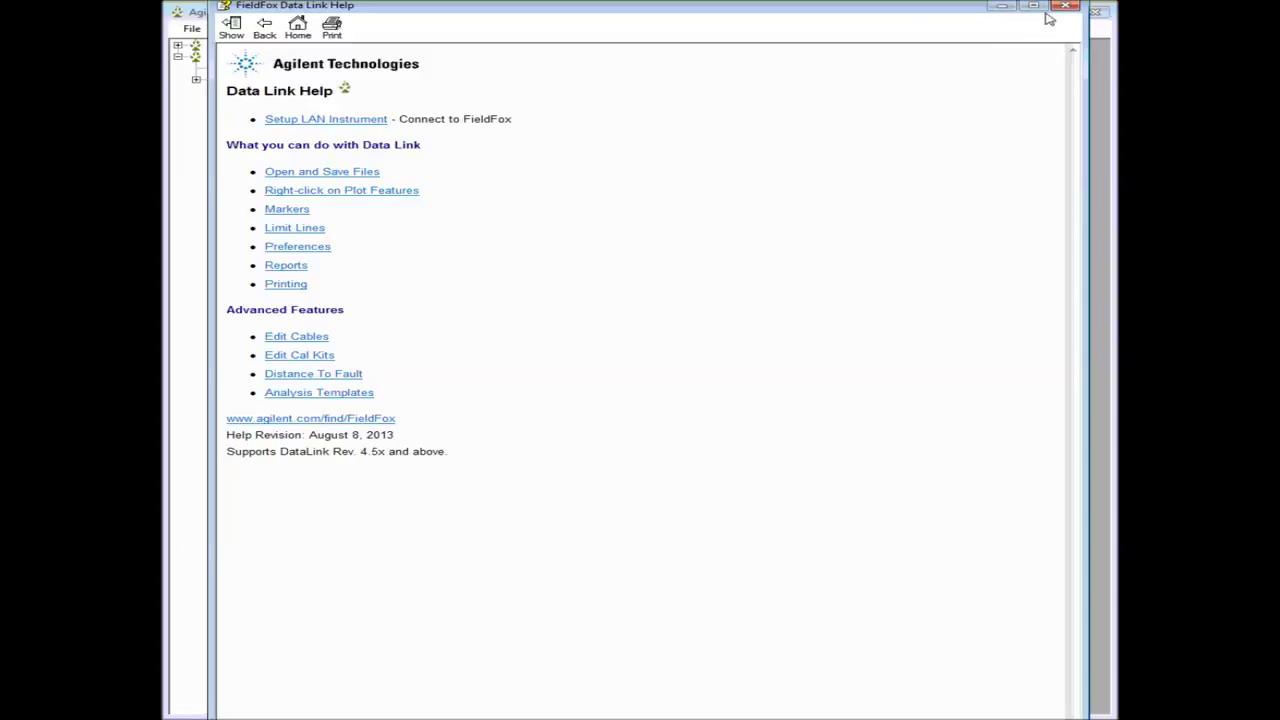
click(1070, 8)
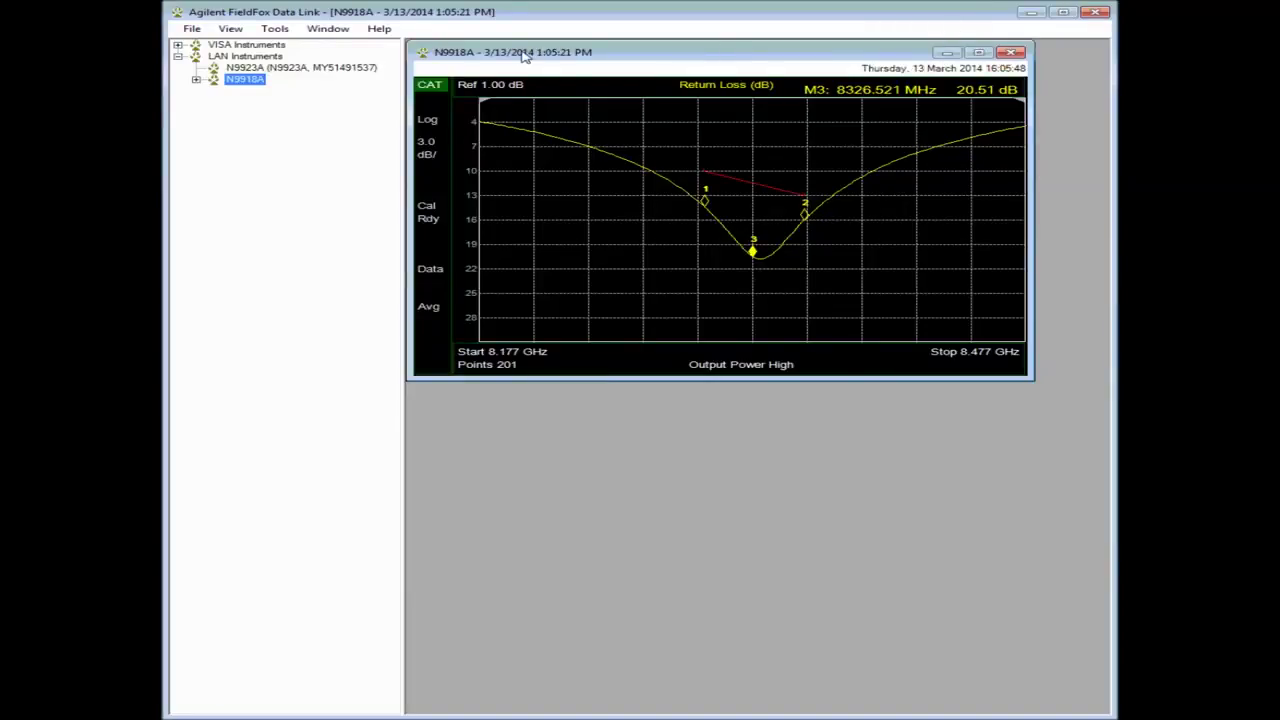
click(375, 29)
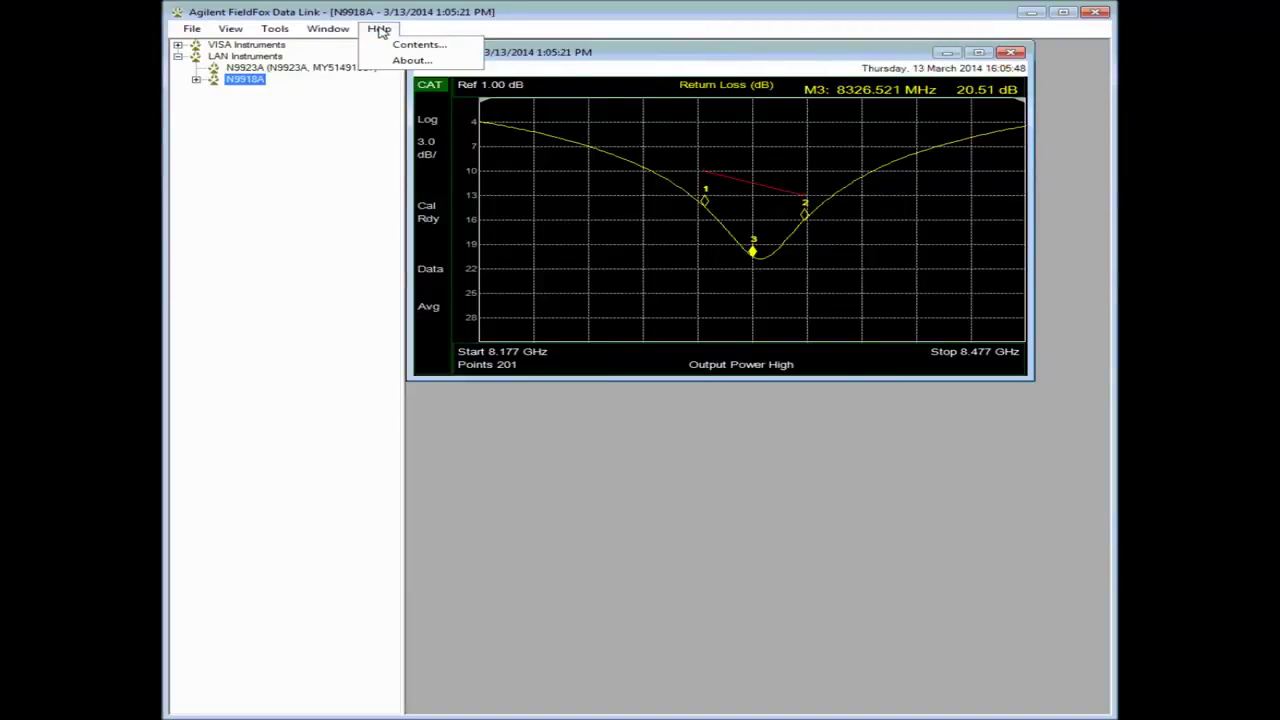
click(412, 64)
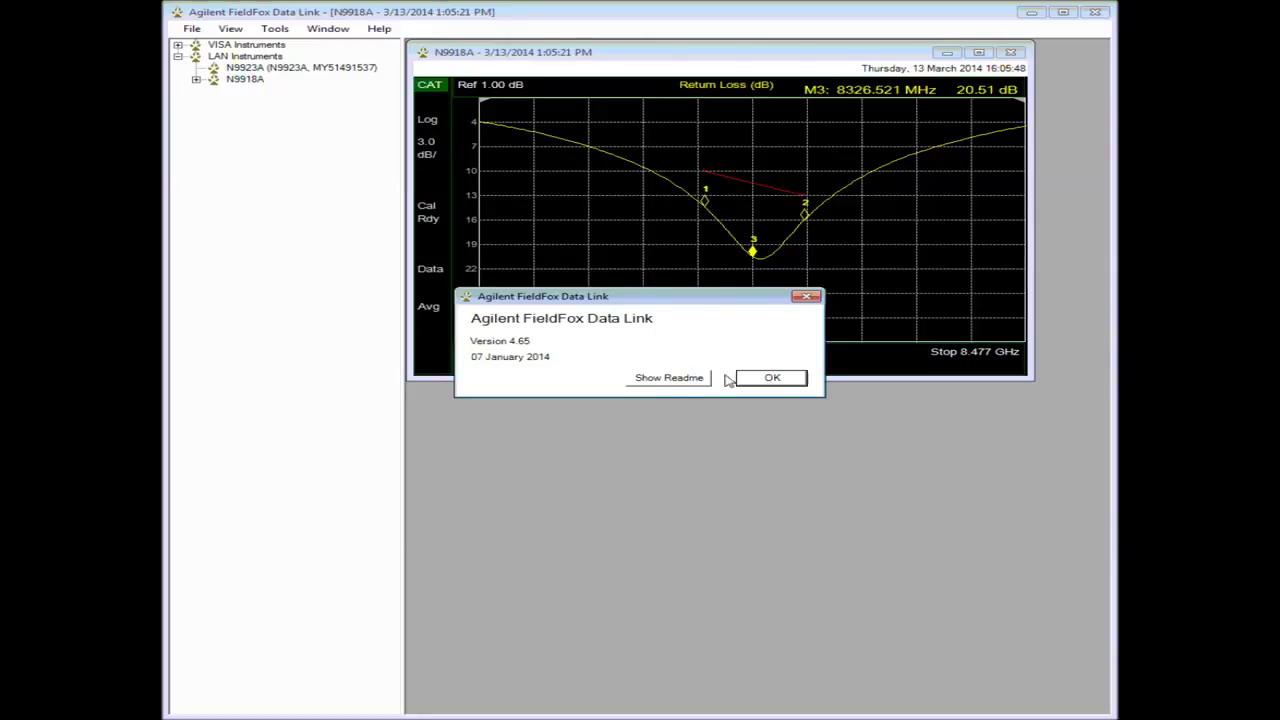
click(773, 383)
click(773, 383)
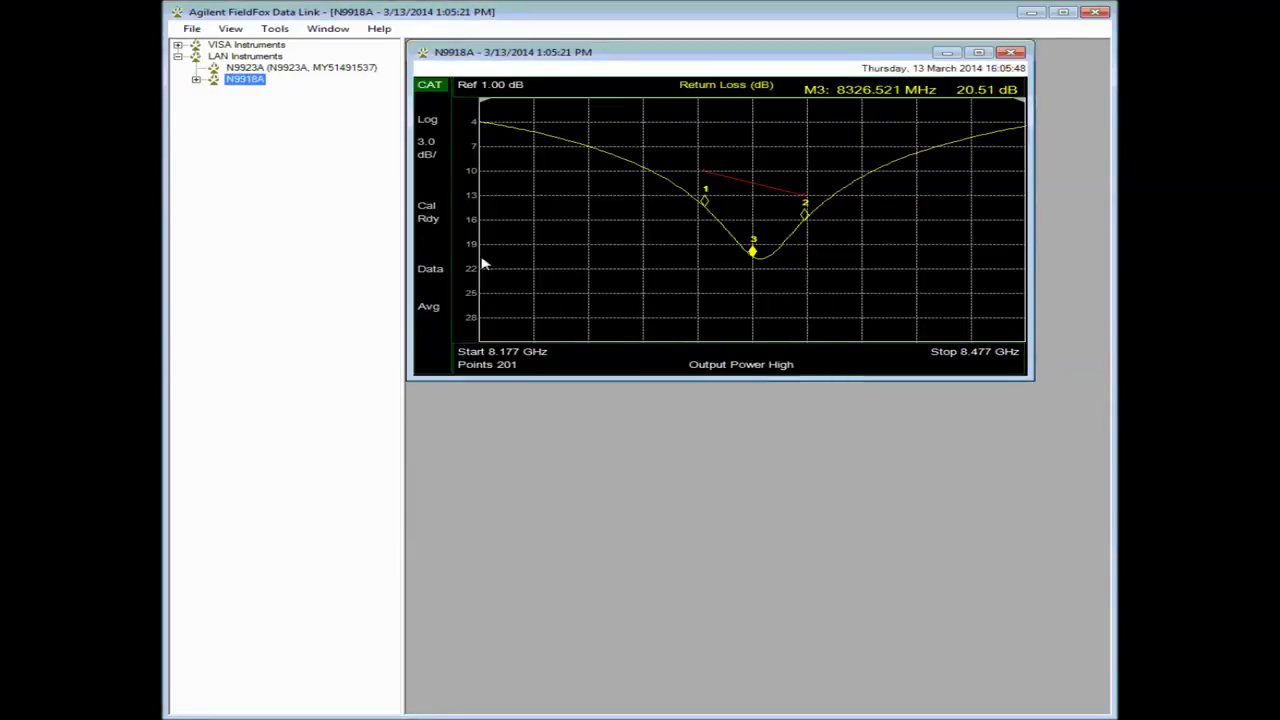